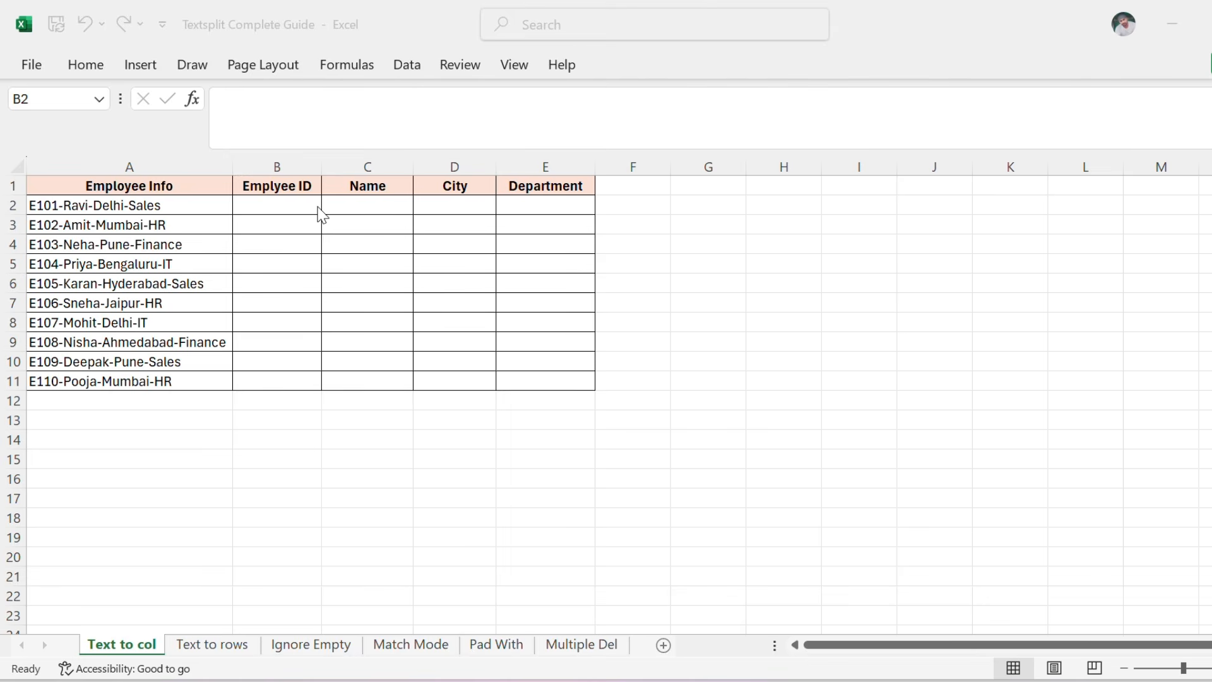
Step: Enter =TEXTSPLIT(A2,"-") in B2 of the Text to col sheet to split the first employee record across columns
left_click(297, 205)
type("=text")
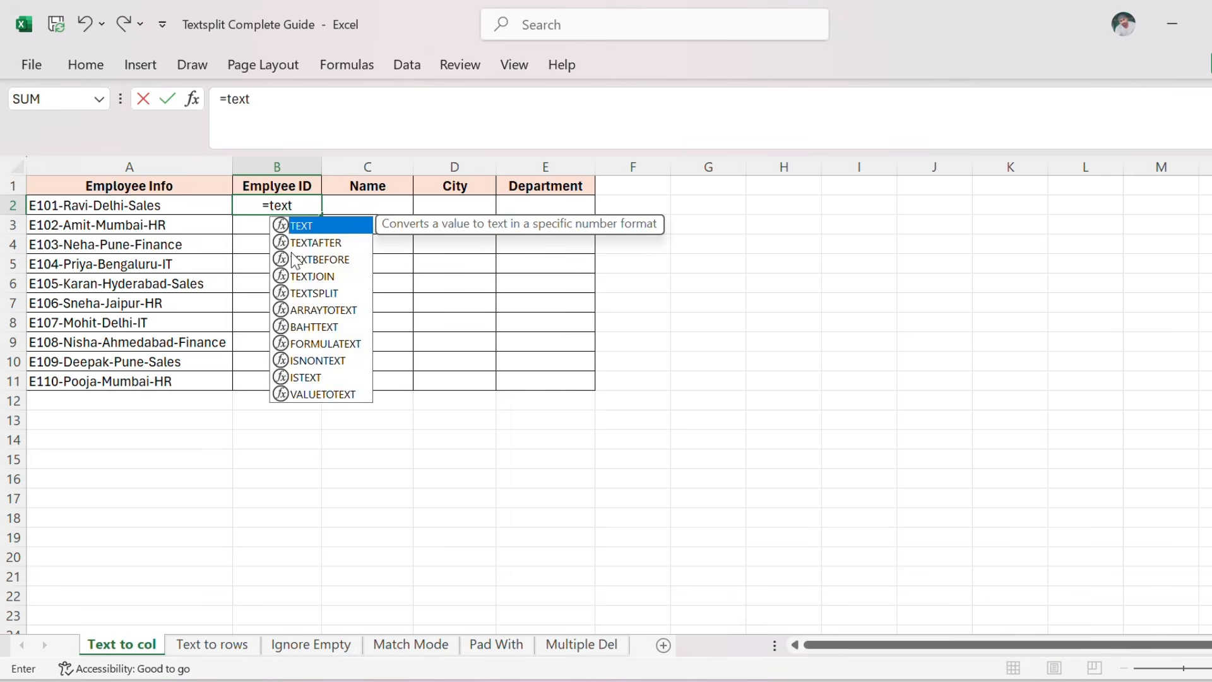
type("sp")
key("Tab")
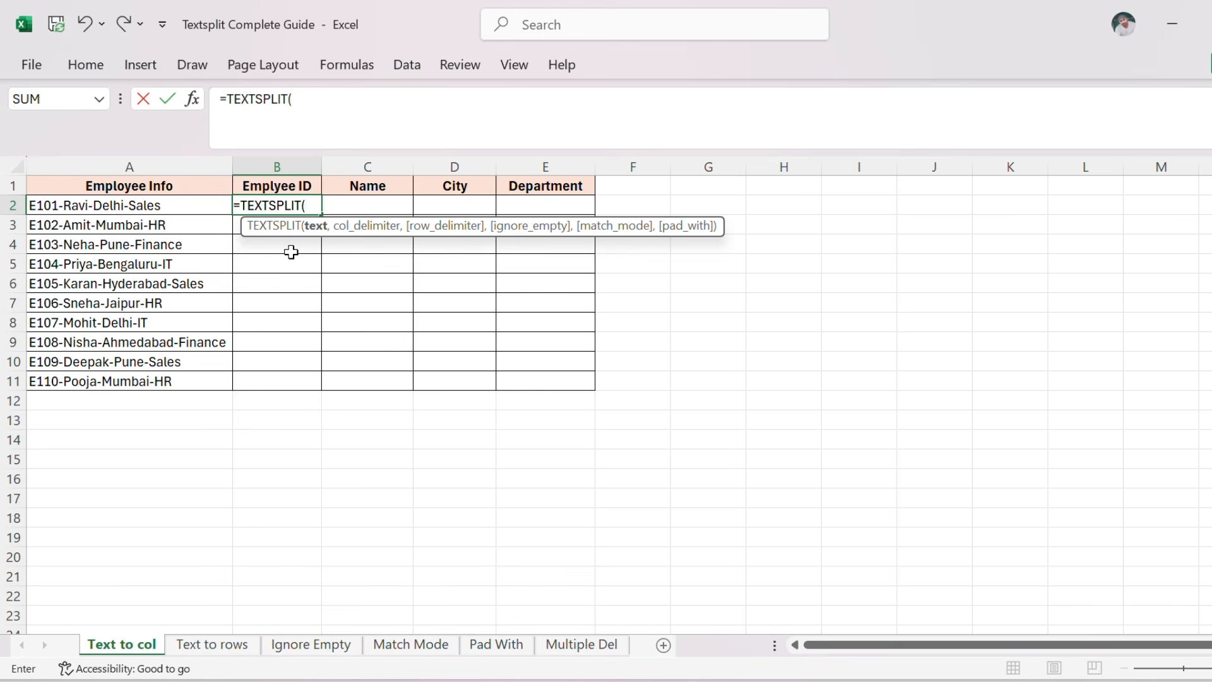
key("Left")
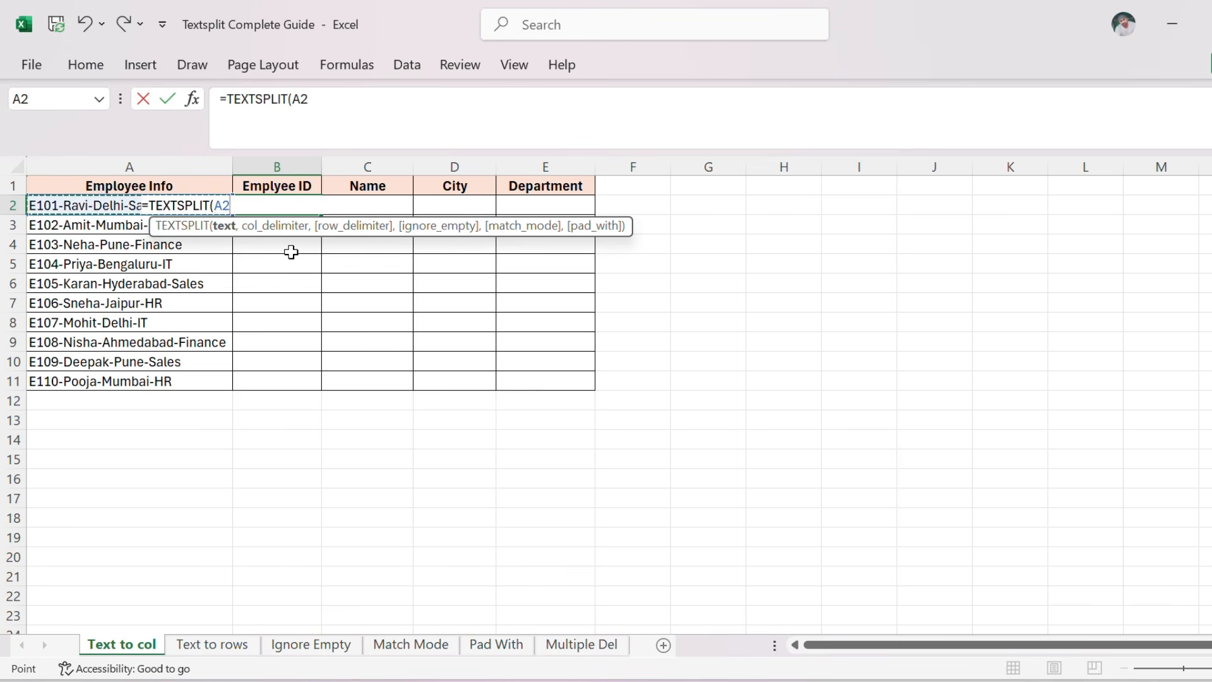
type(",")
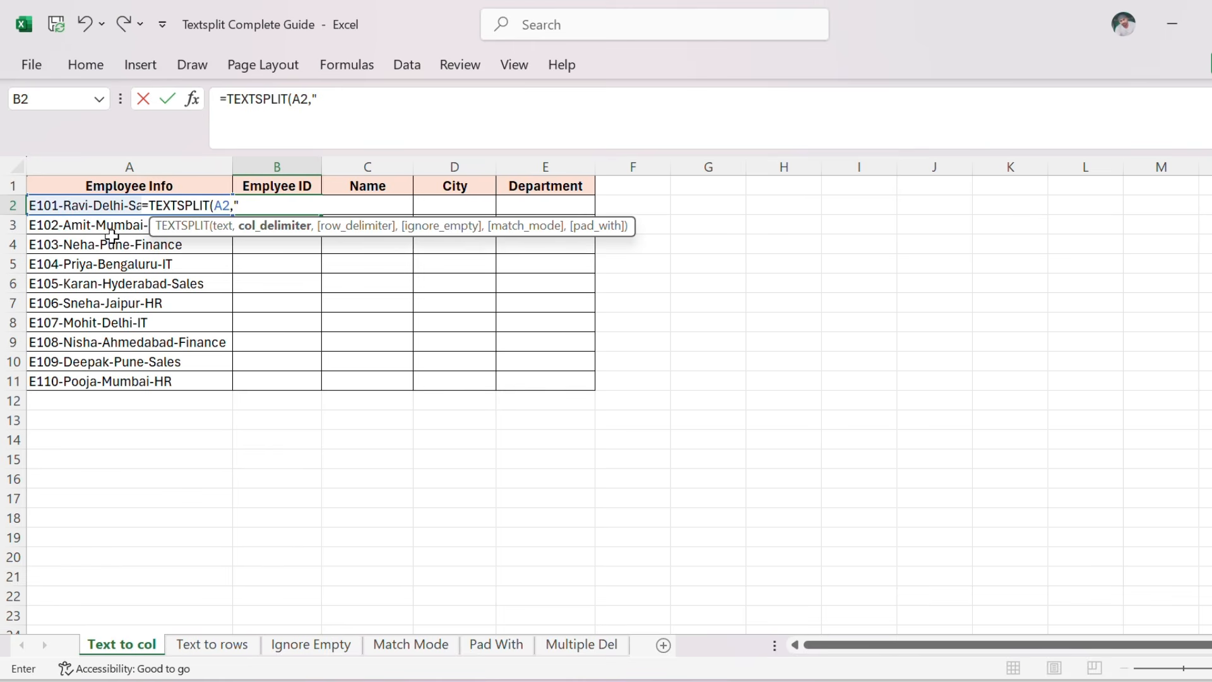
type("-\")")
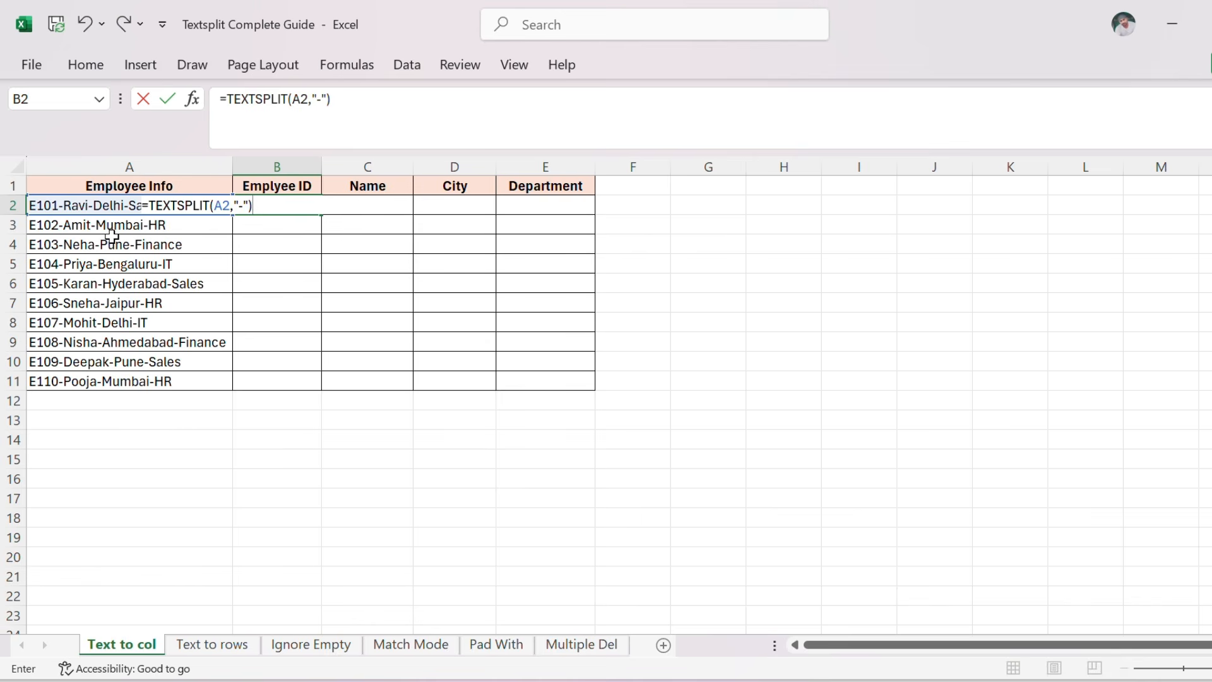
key("Return")
Step: Fill the split formula from B2:E2 down through row 11 for the remaining employee records
key("Up")
key("shift+Right")
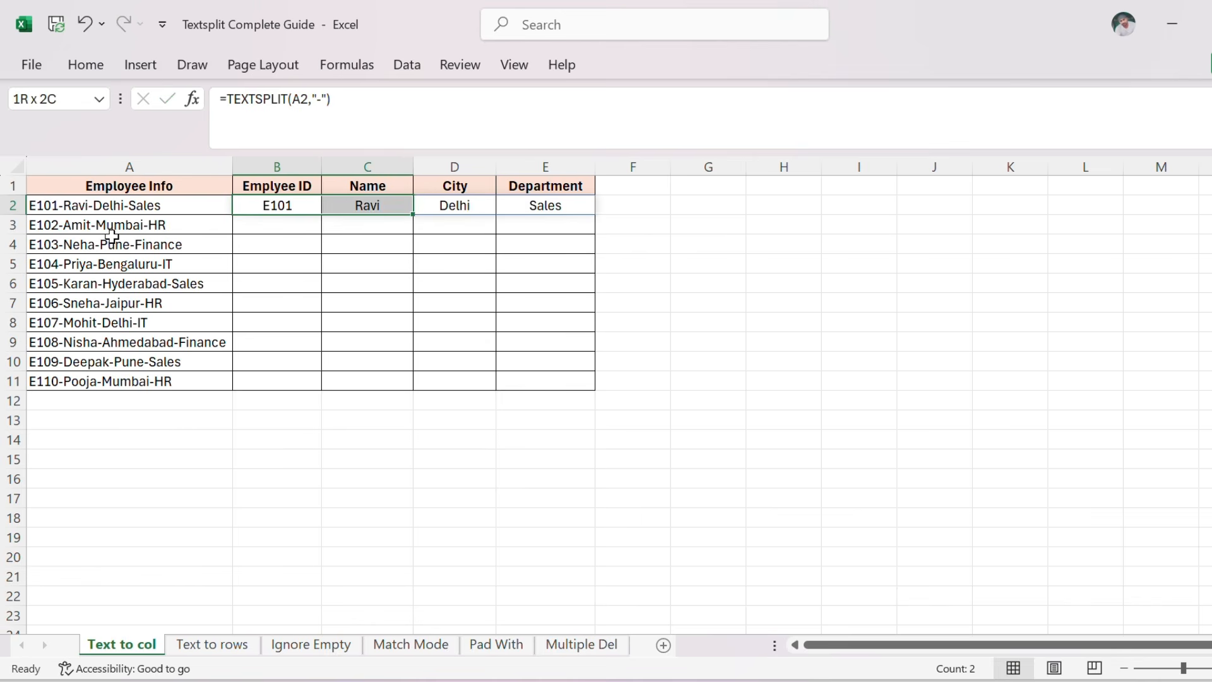
key("shift+Right")
key("shift+Right")
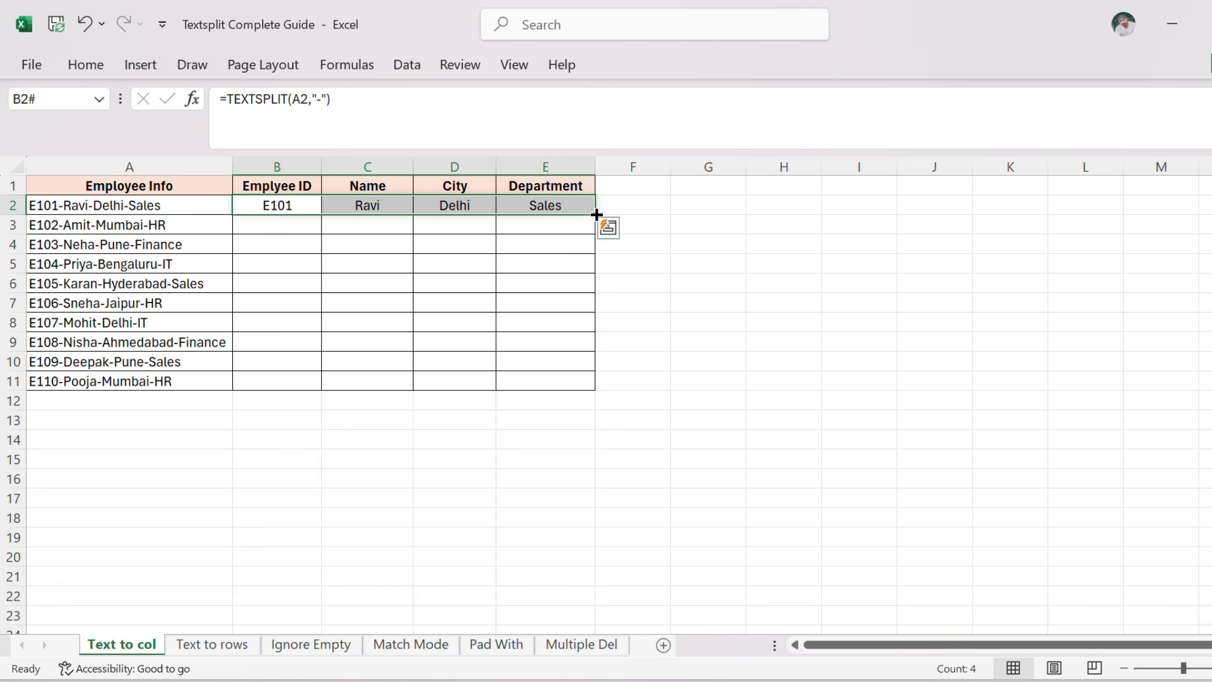
left_click_drag(596, 215, 595, 389)
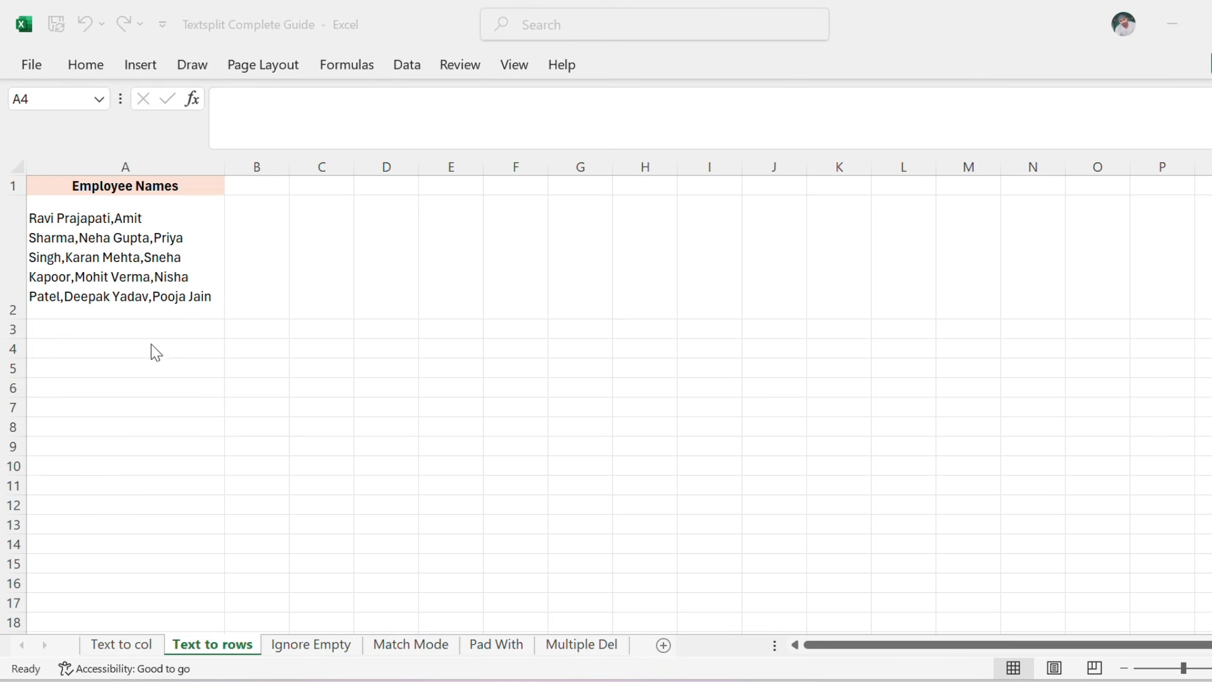
Step: Compare the column split on the Text to col sheet with the empty output area below A4 on the Text to rows sheet
left_click(128, 645)
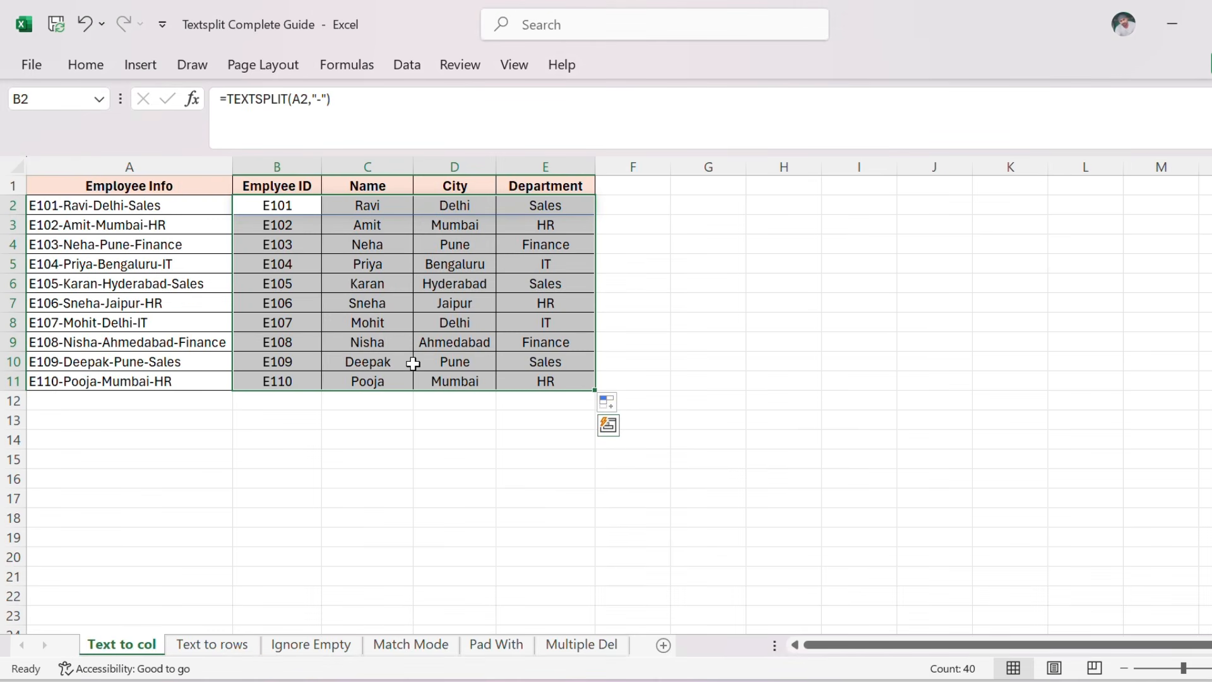
left_click(233, 644)
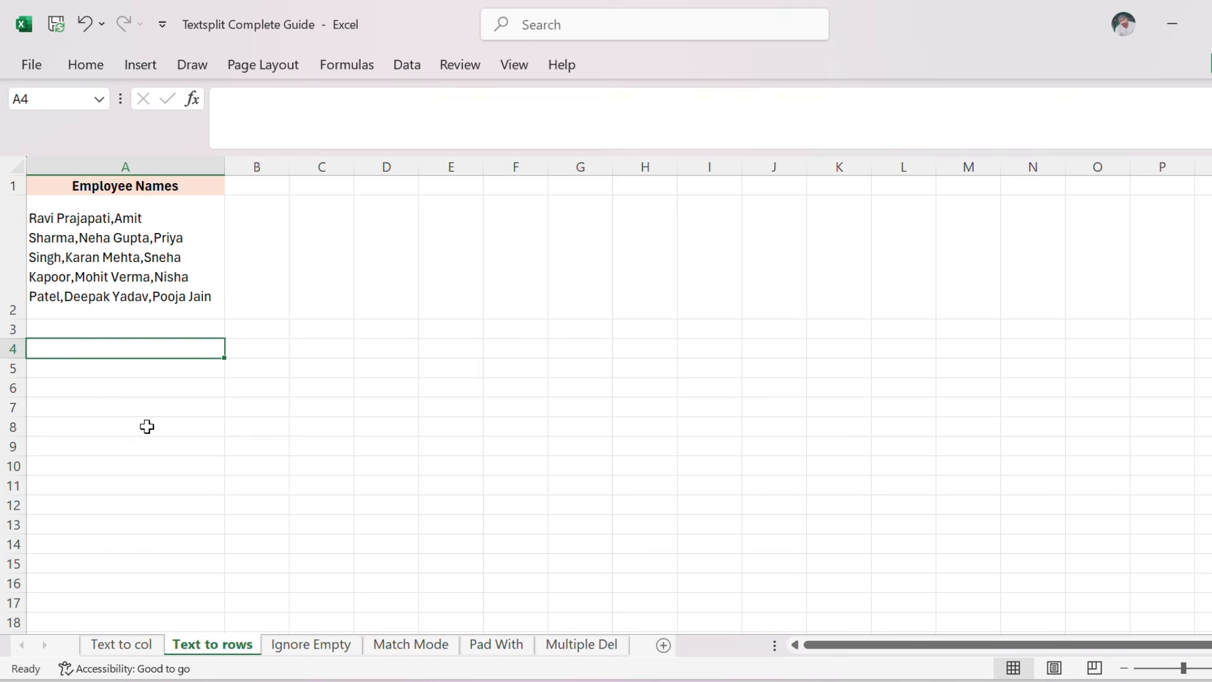
key("shift+Down")
key("shift+Down")
key("shift+Down")
key("shift+Down")
key("shift+Down")
key("shift+Down")
key("Up")
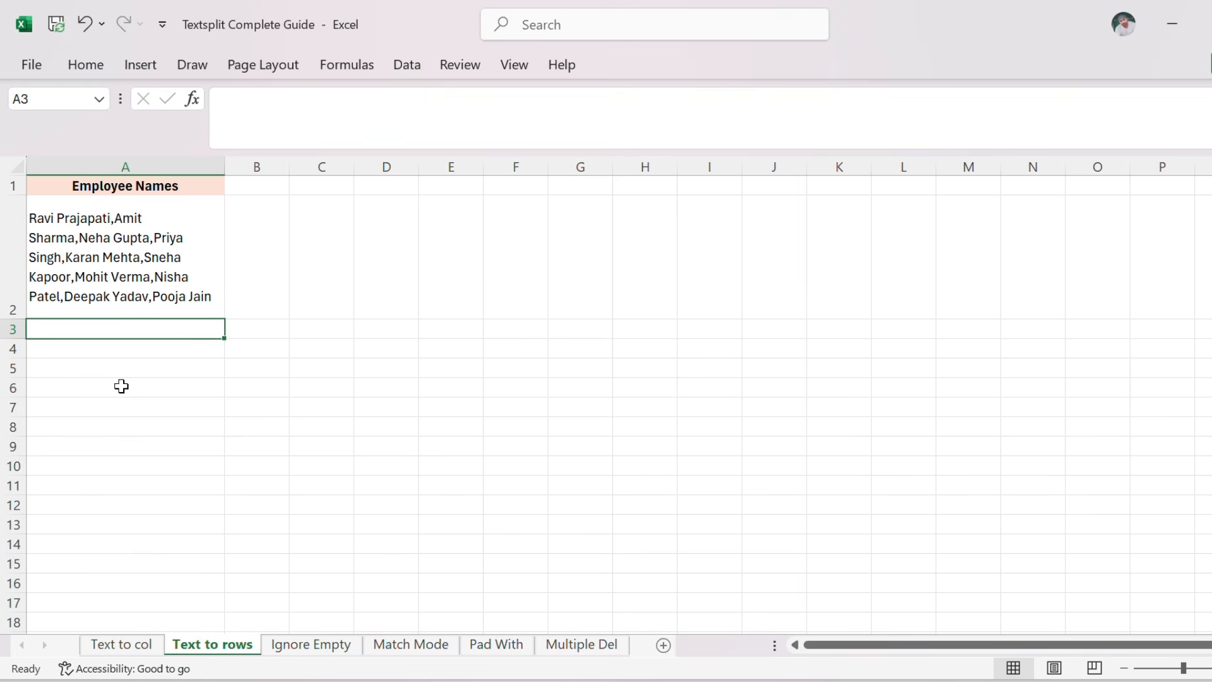
Step: Enter =TEXTSPLIT(A2,,",") in A4 of the Text to rows sheet to split the employee names into rows, and check the spilled range
key("Down")
key("F2")
type("=")
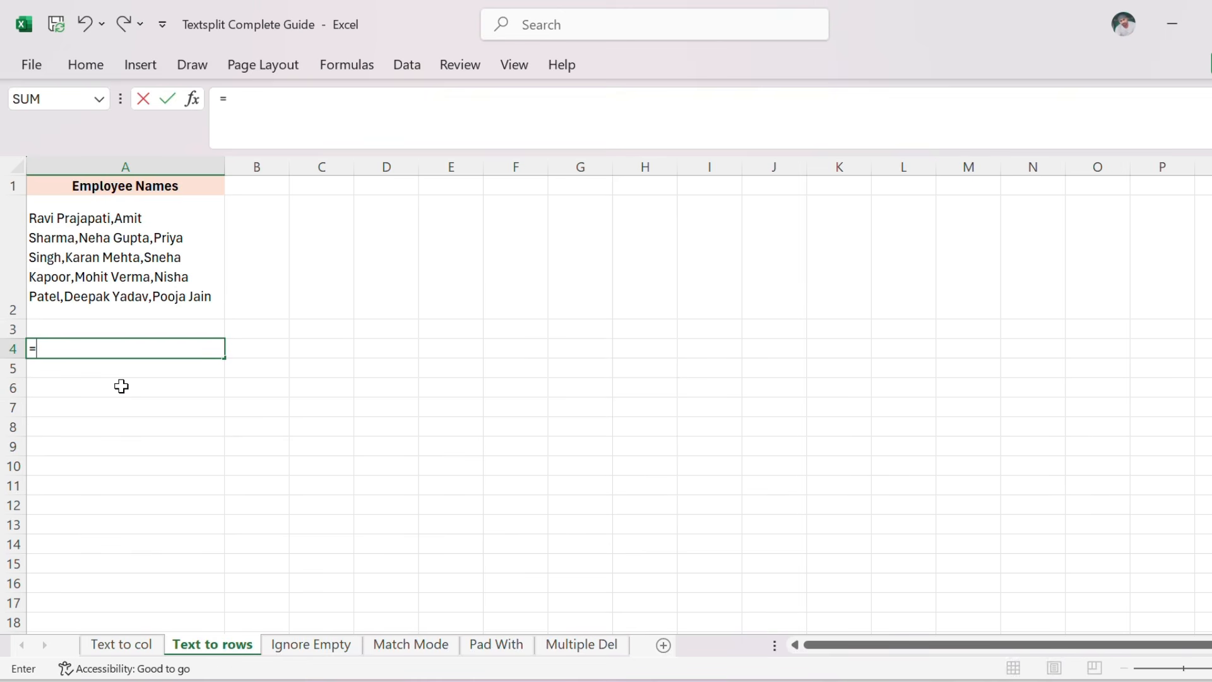
type("texts")
key("Tab")
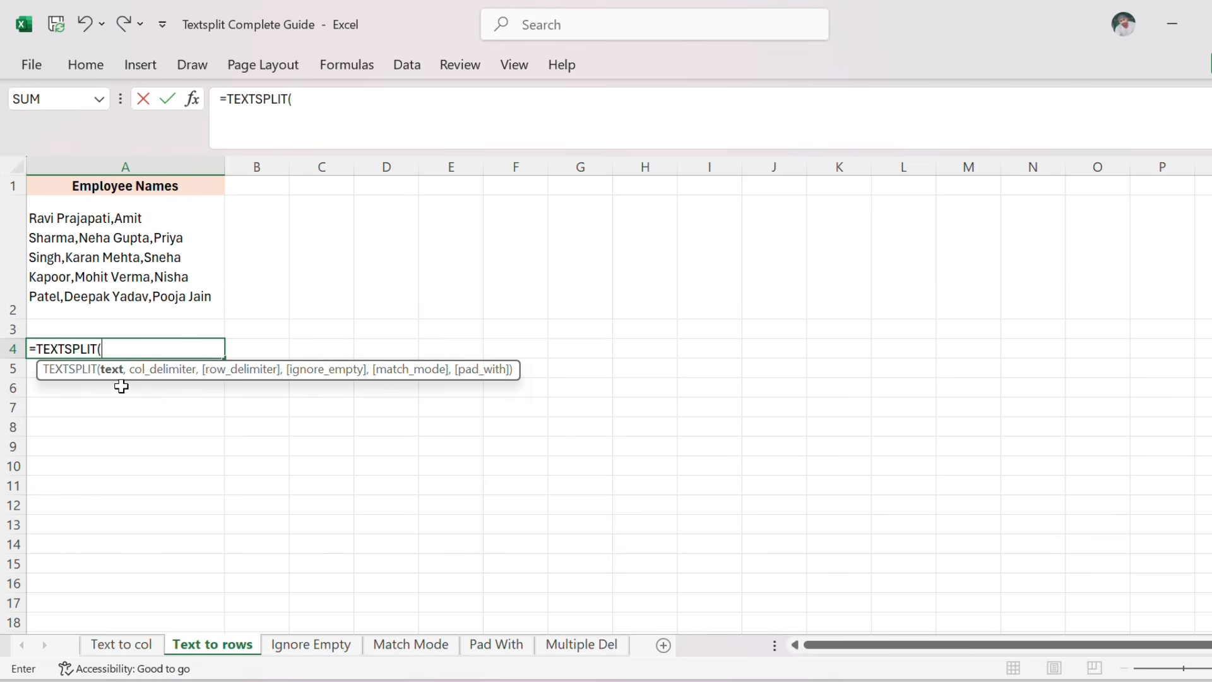
left_click(111, 278)
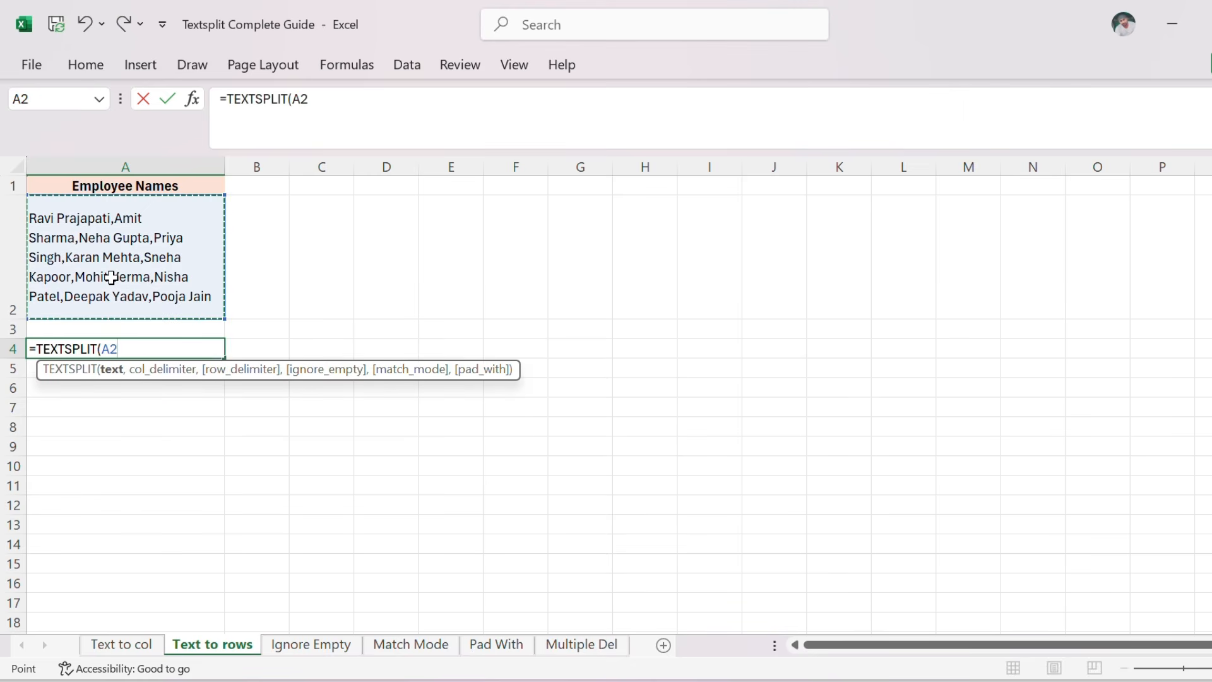
type(",")
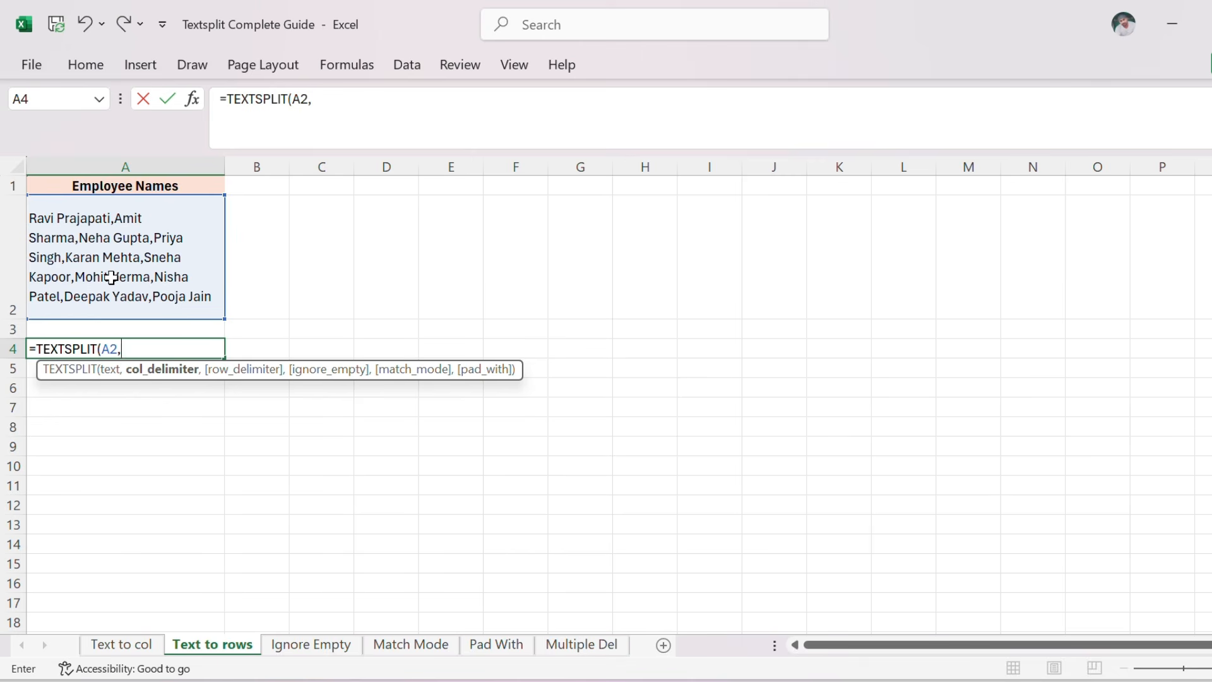
type(",")
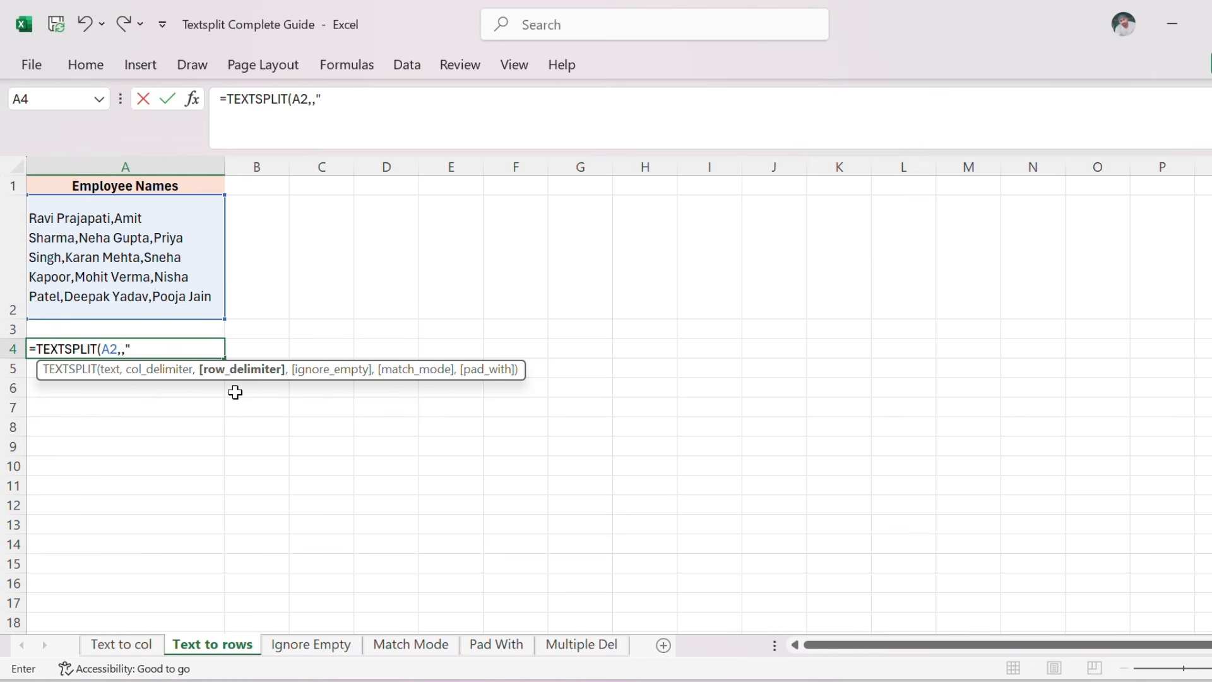
type(",\")")
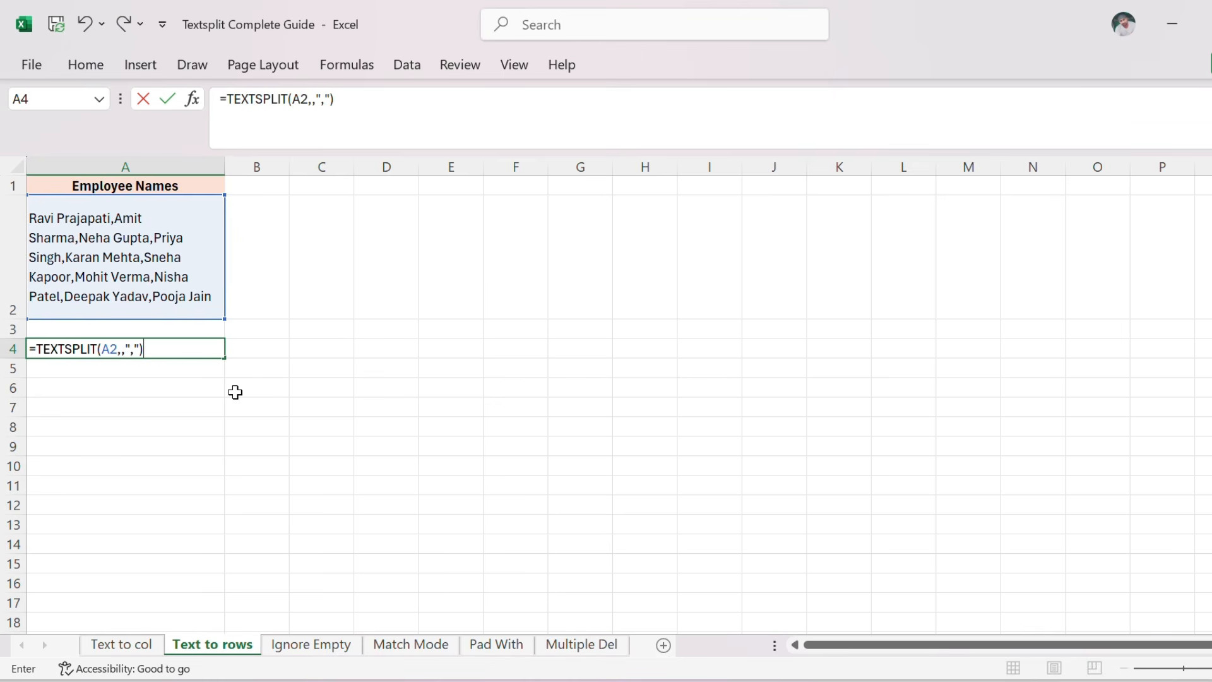
key("Return")
key("Up")
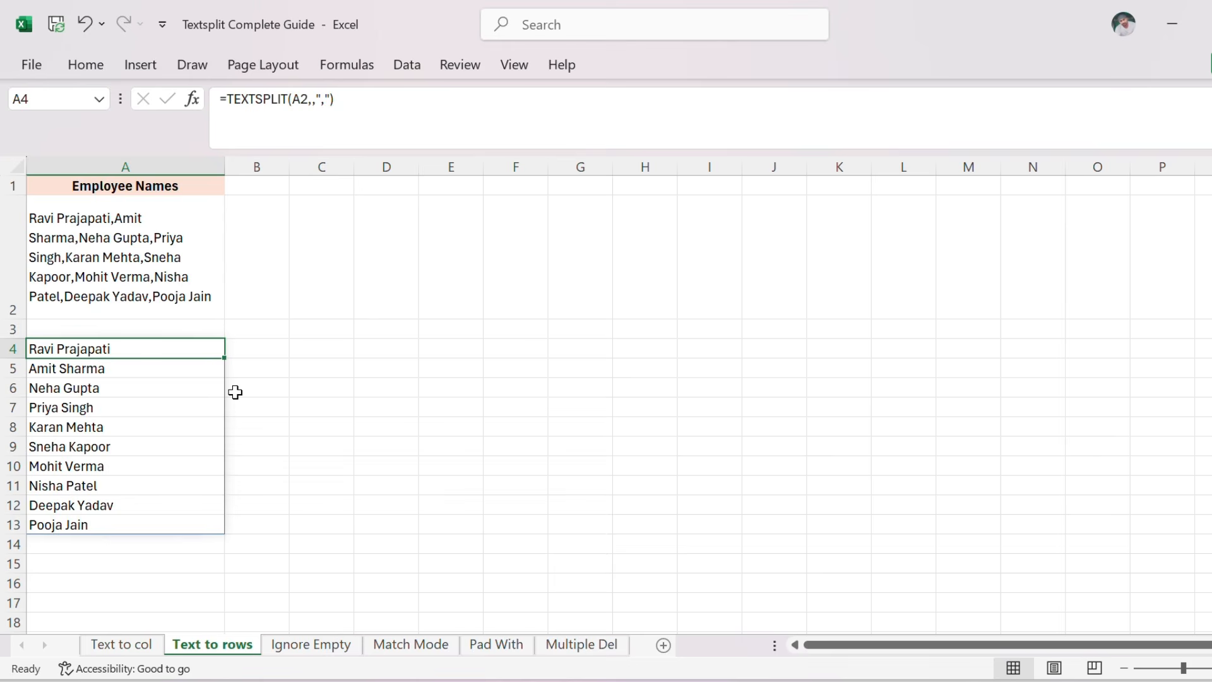
key("ctrl+shift+Down")
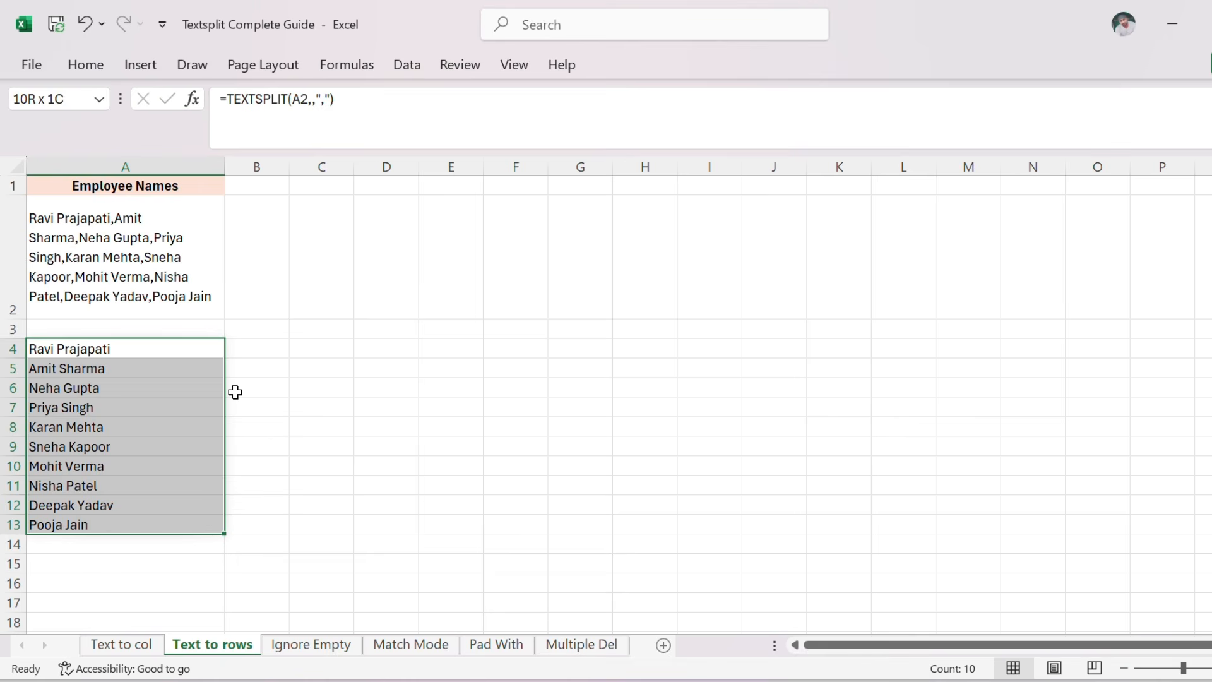
key("Up")
key("Down")
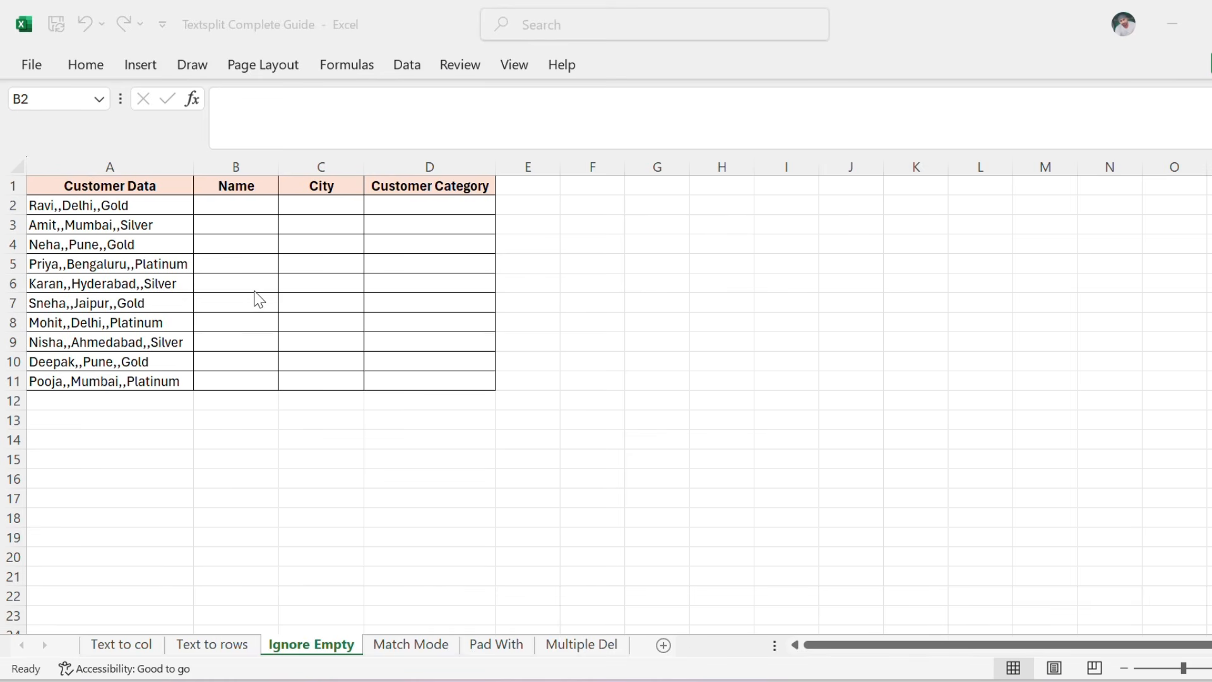
Step: Enter =TEXTSPLIT(A2,",") in B2 of the Ignore Empty sheet to split the first customer record at commas
left_click(242, 210)
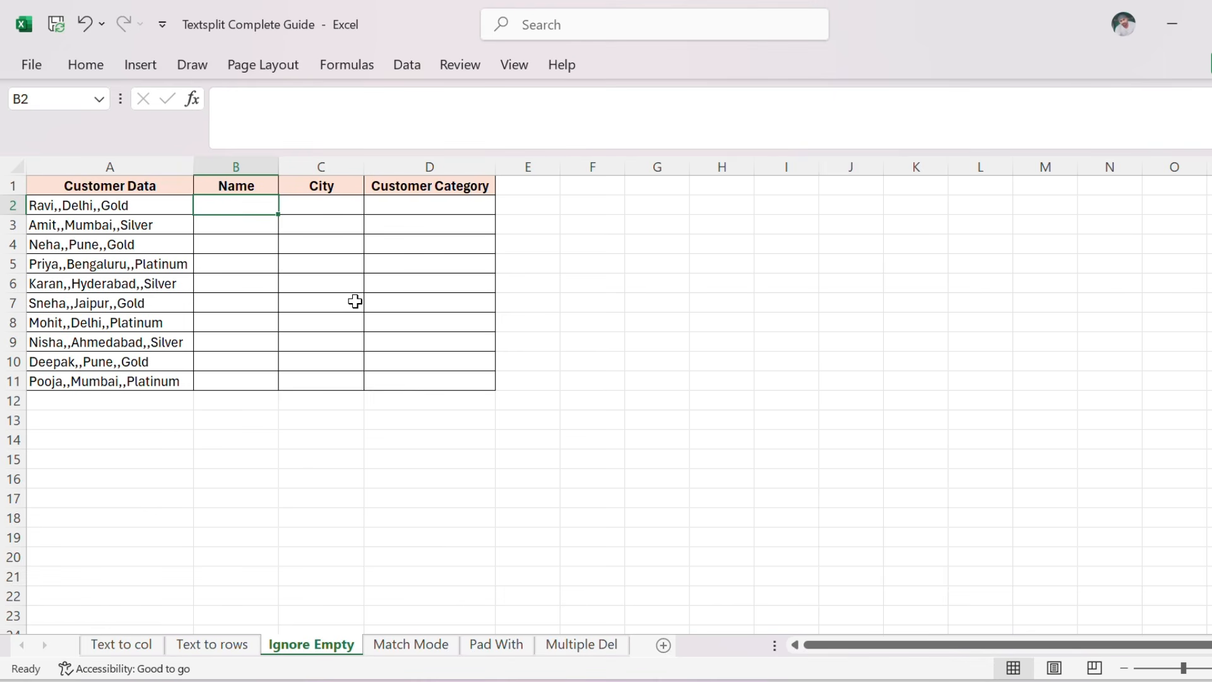
type("=textsp")
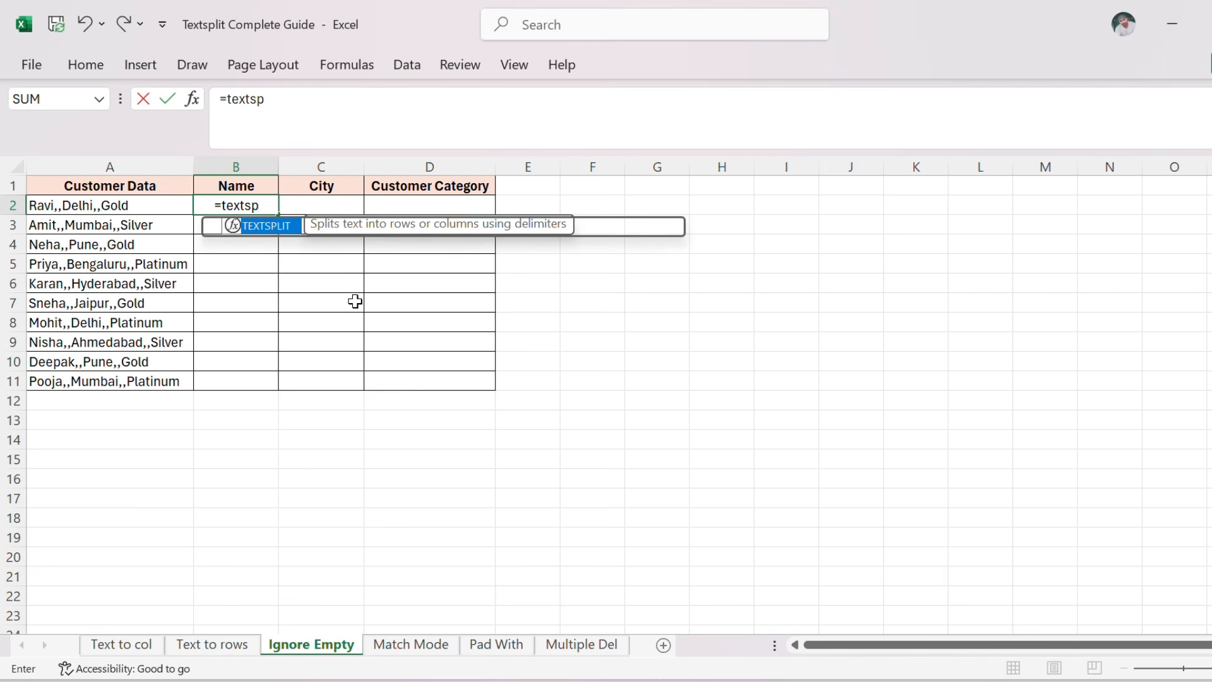
key("Tab")
key("Left")
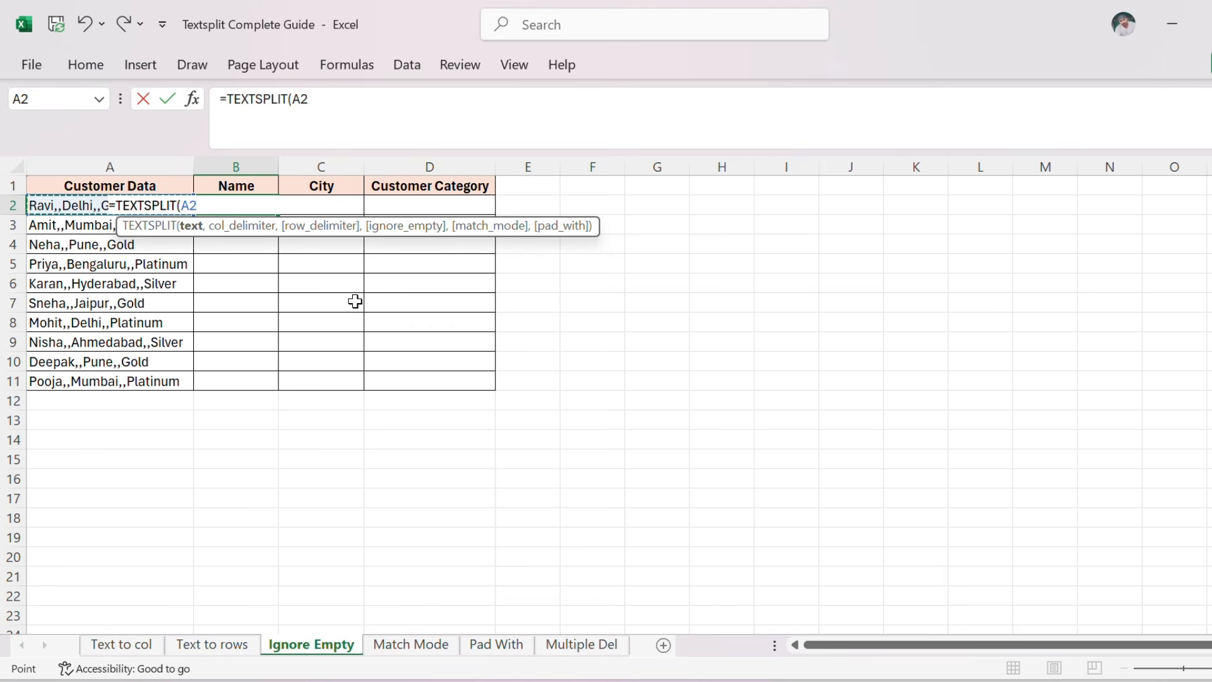
type(",")
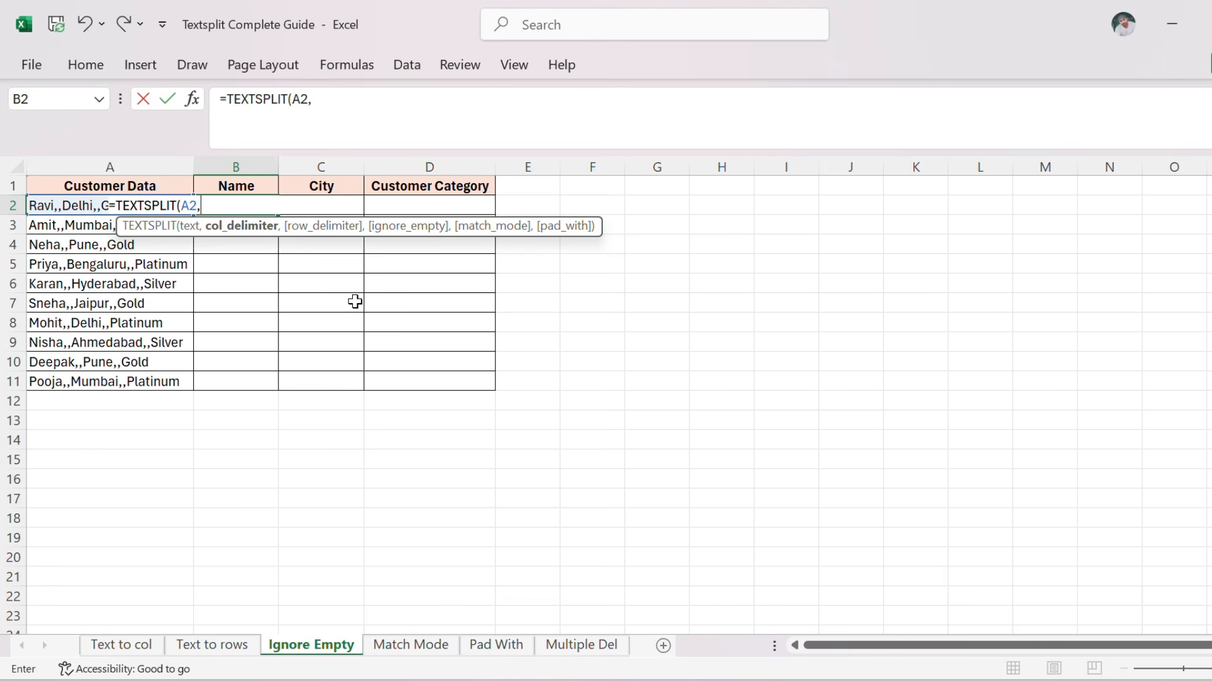
type("\",\")")
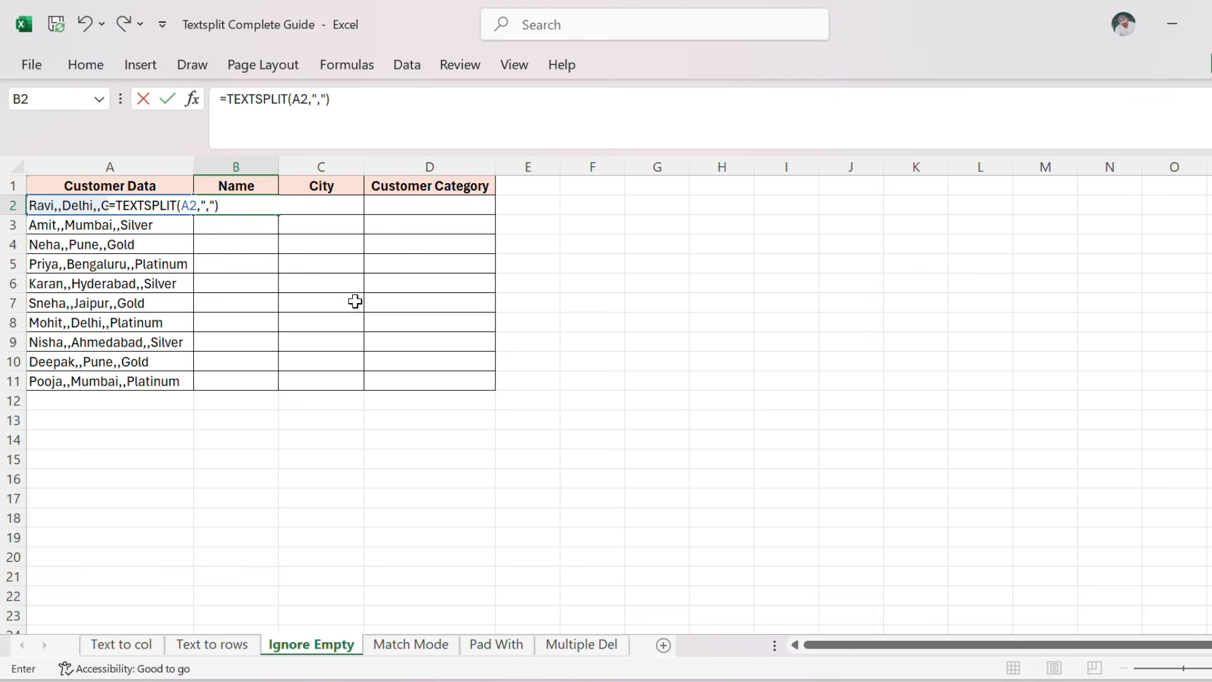
key("ctrl+Return")
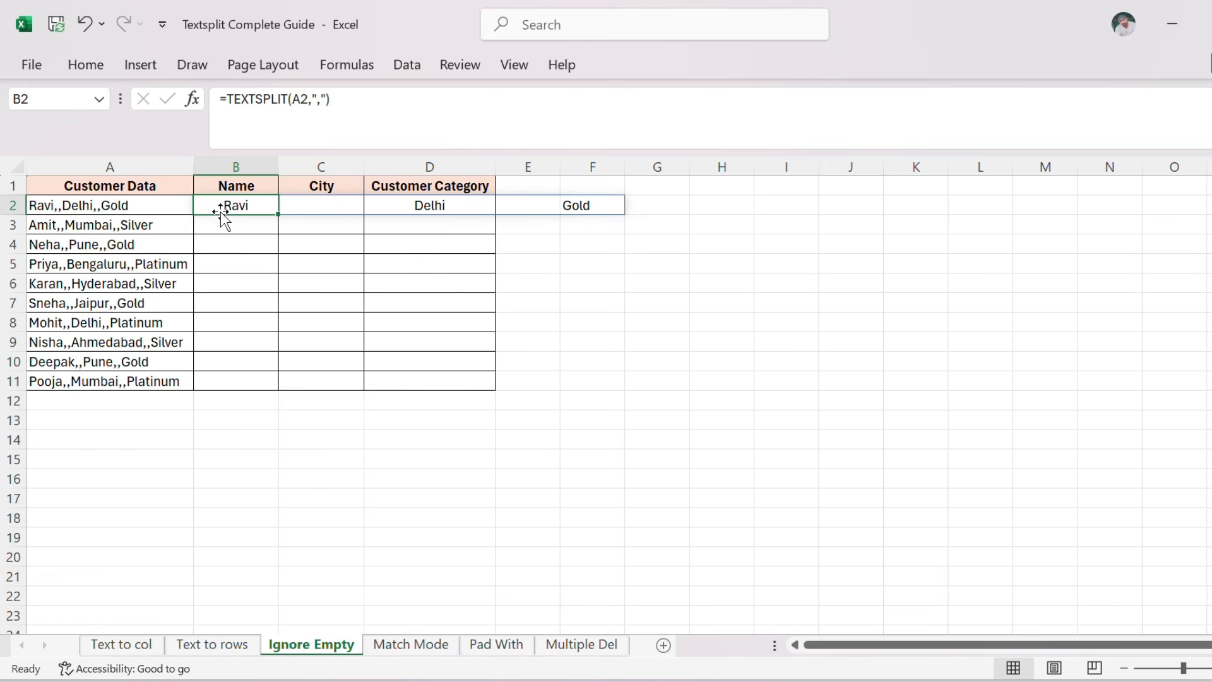
Step: Extend the B2 formula to =TEXTSPLIT(A2,",",,1) so that empty values are ignored
left_click(327, 103)
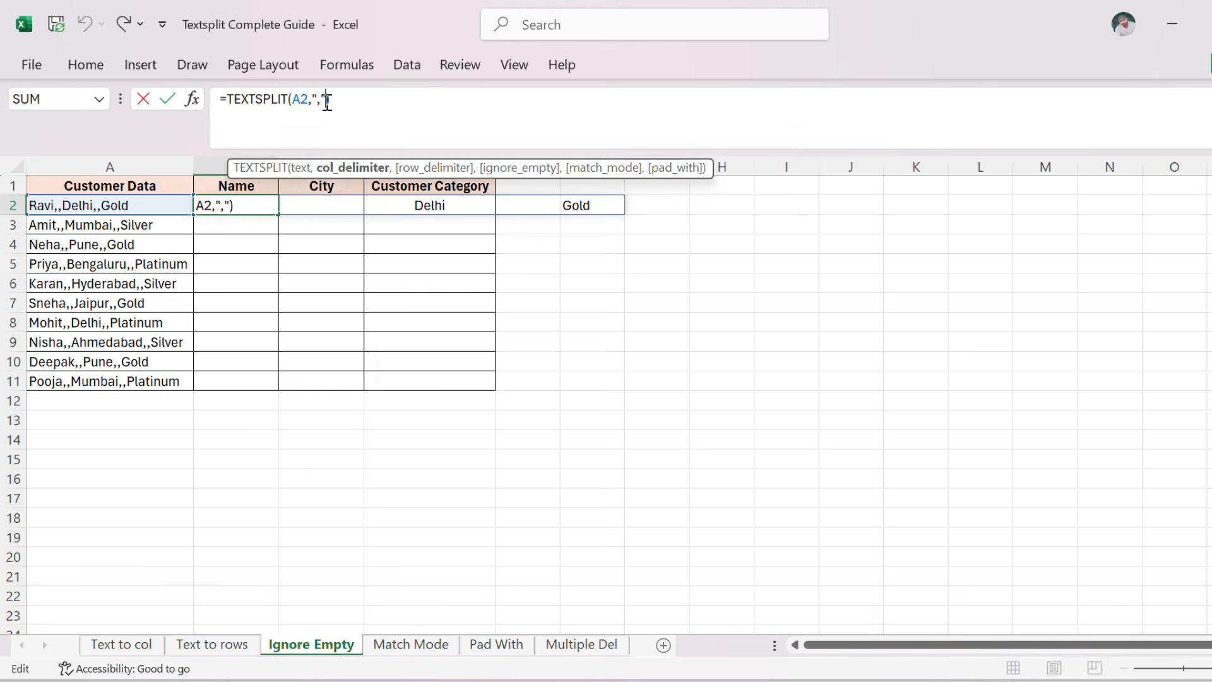
key("Escape")
left_click(328, 103)
type(",")
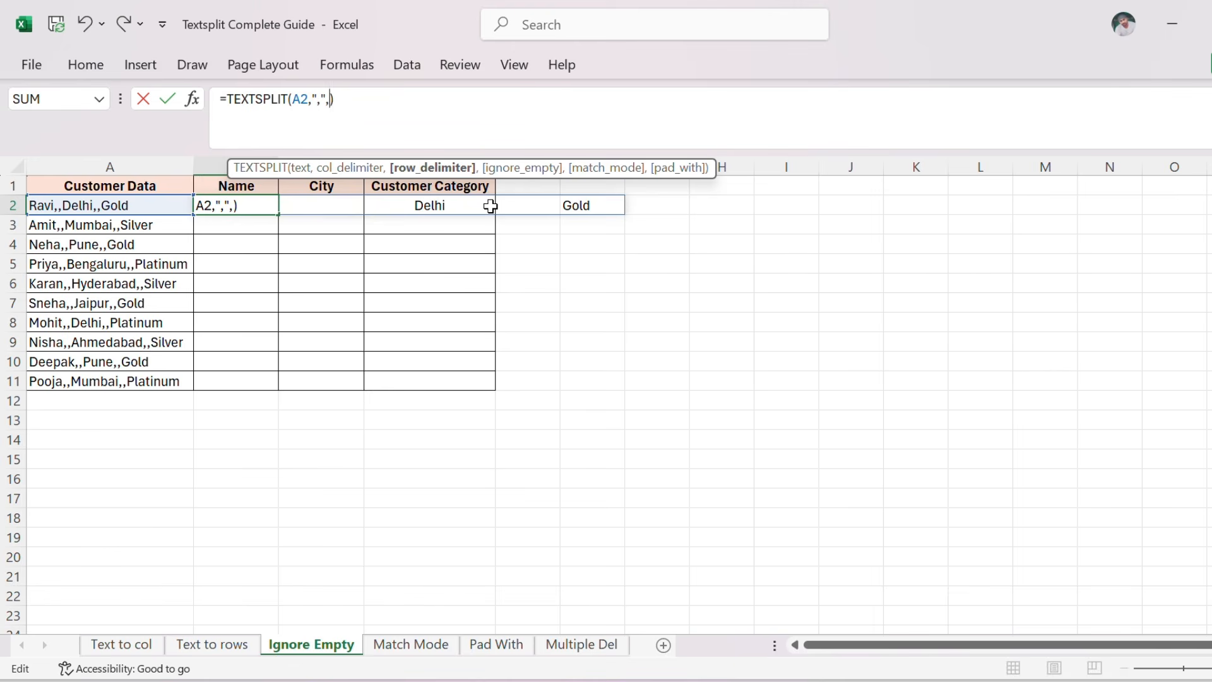
type(",")
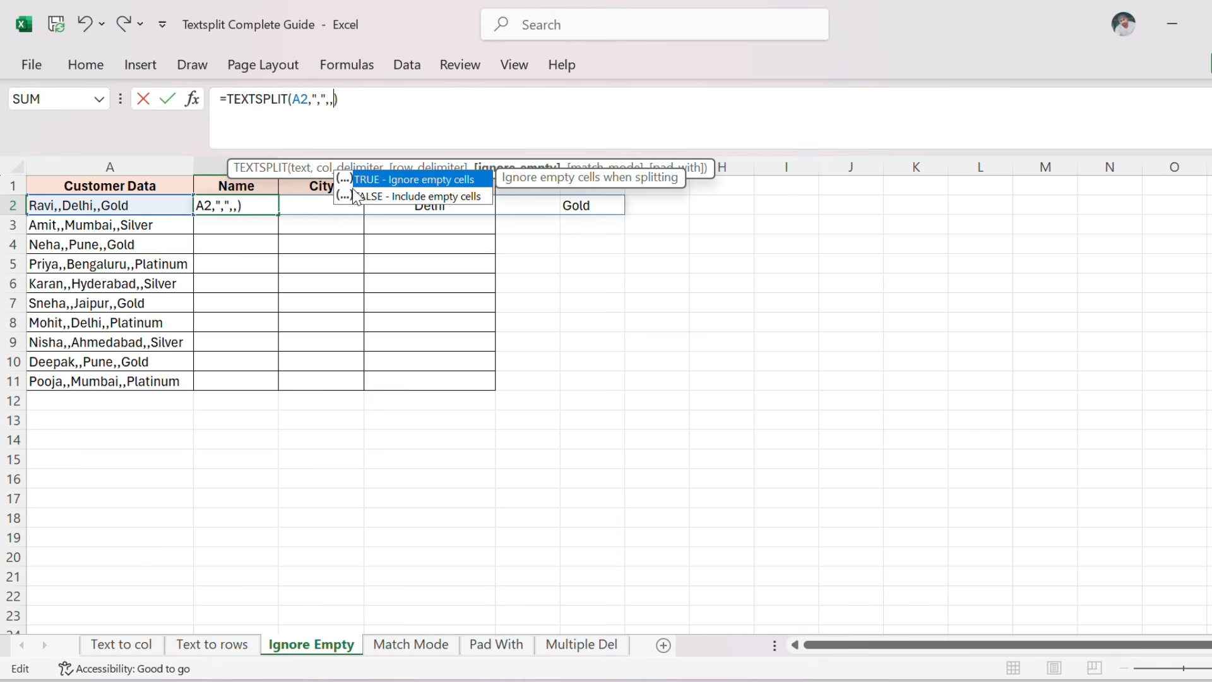
type("1")
key("ctrl+Return")
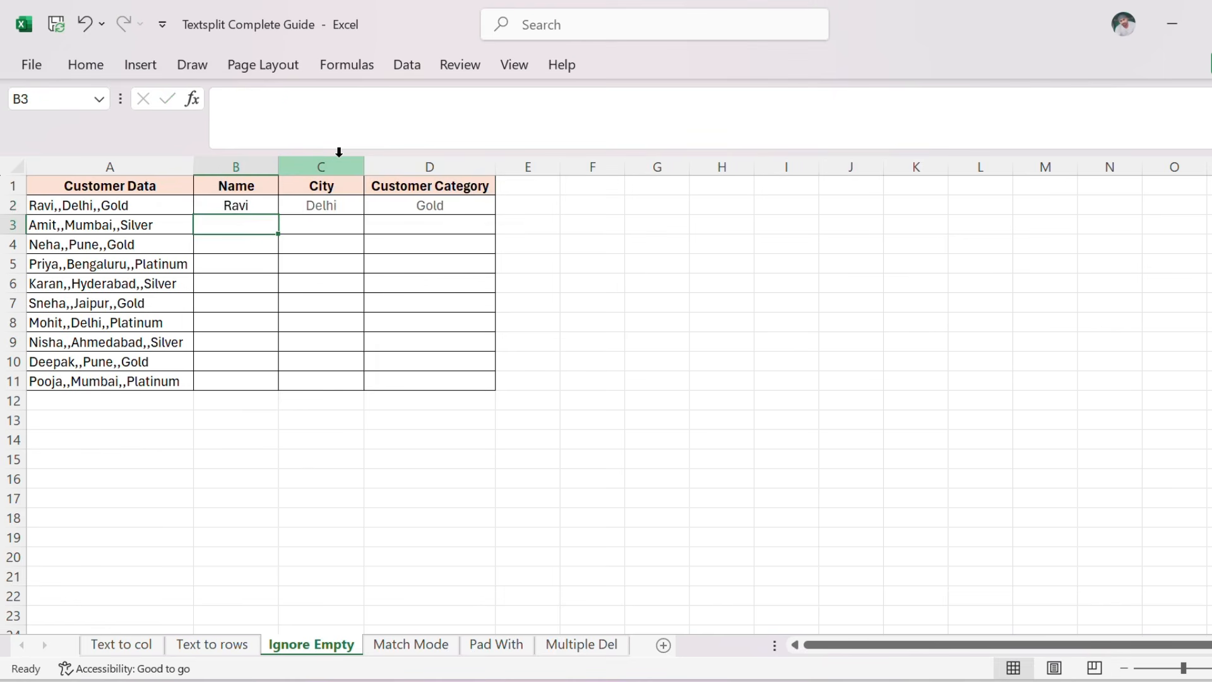
Step: Fill the split formula from B2:D2 down through row 11 for the remaining customer records
key("shift+Right")
key("shift+Right")
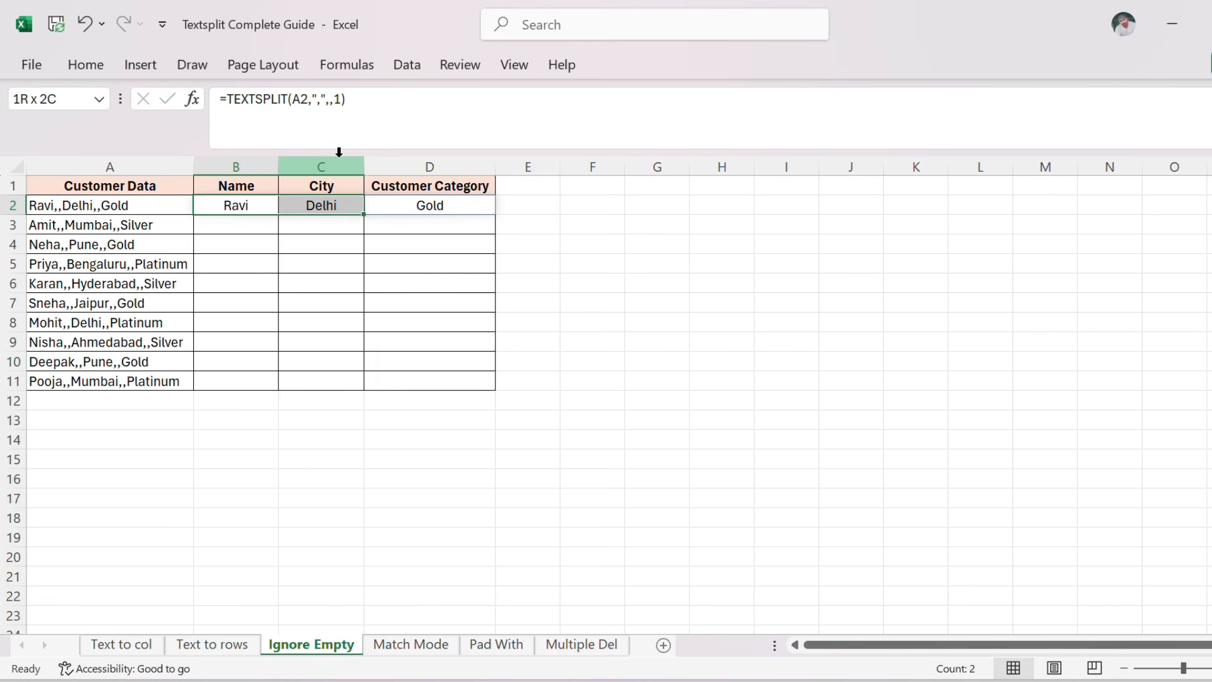
left_click_drag(494, 218, 499, 391)
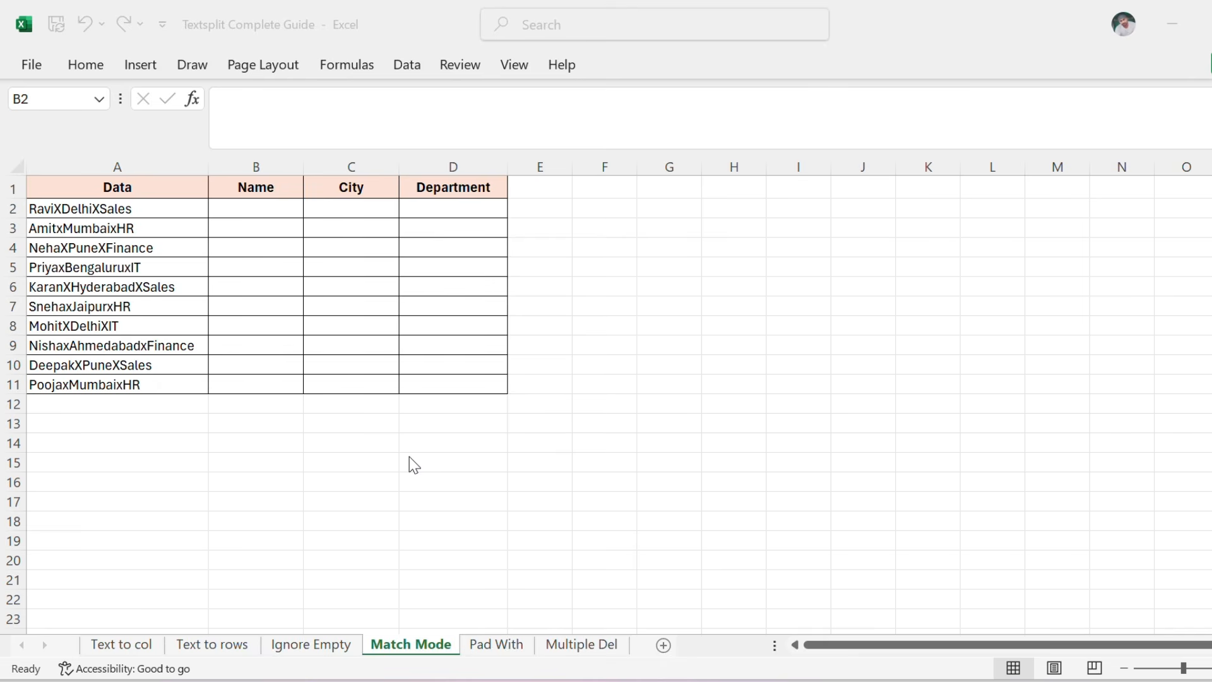
Step: Examine the entries in A2 to A4 of the Match Mode sheet for the letter case of their x delimiters
left_click(162, 216)
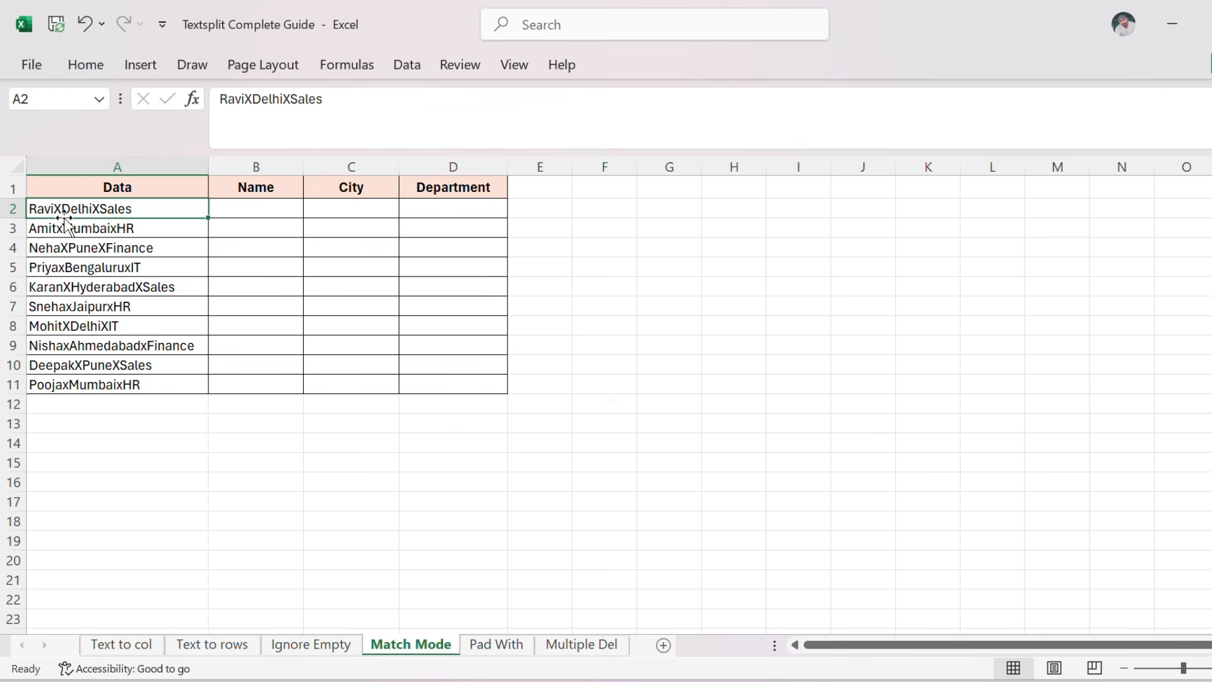
left_click(114, 230)
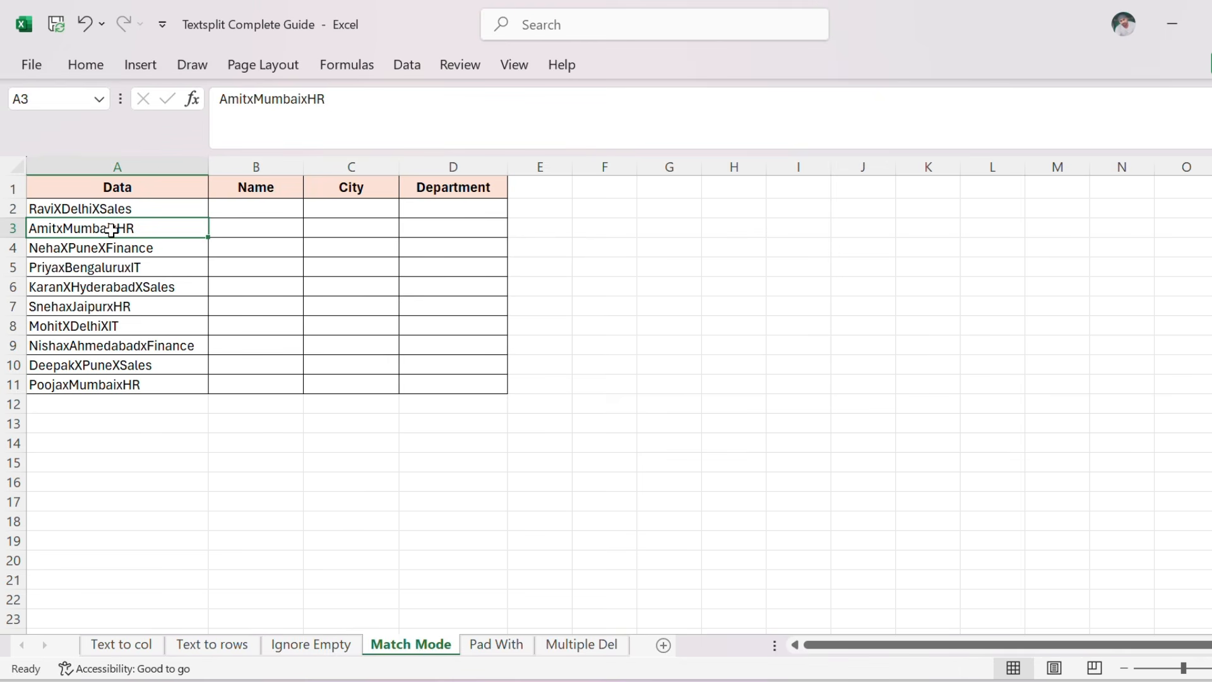
left_click(81, 249)
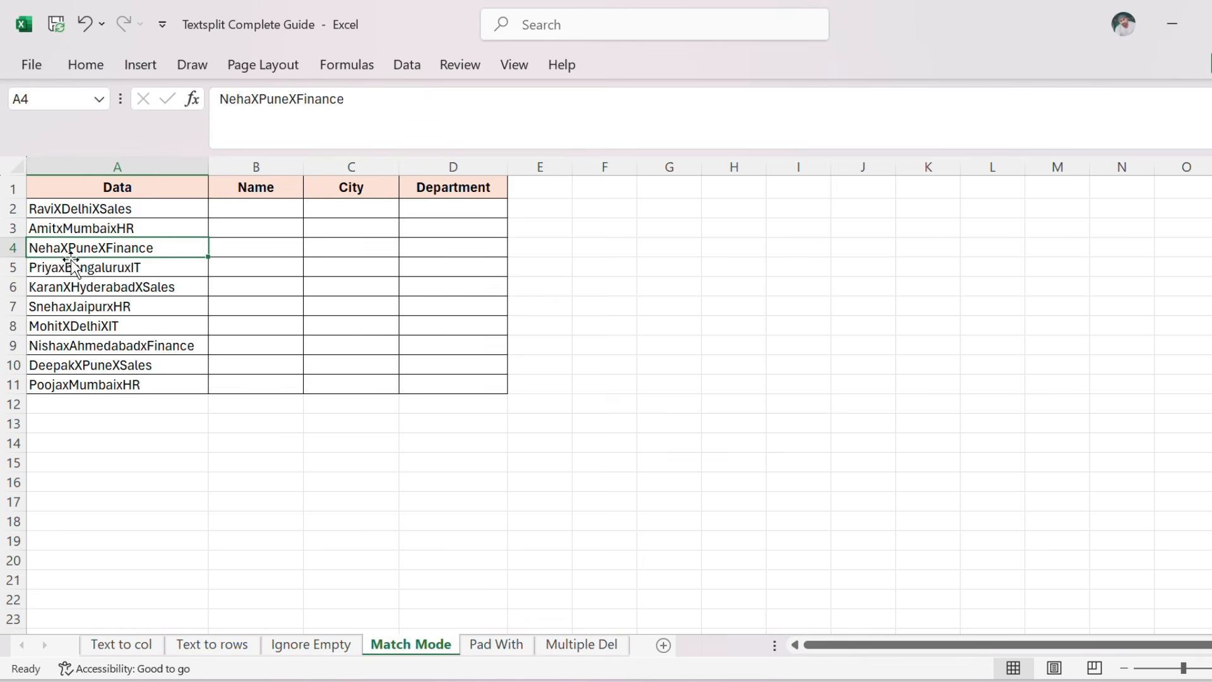
Step: Enter =TEXTSPLIT(A2,"X") in B2 of the Match Mode sheet to split the first record at uppercase X
left_click(108, 268)
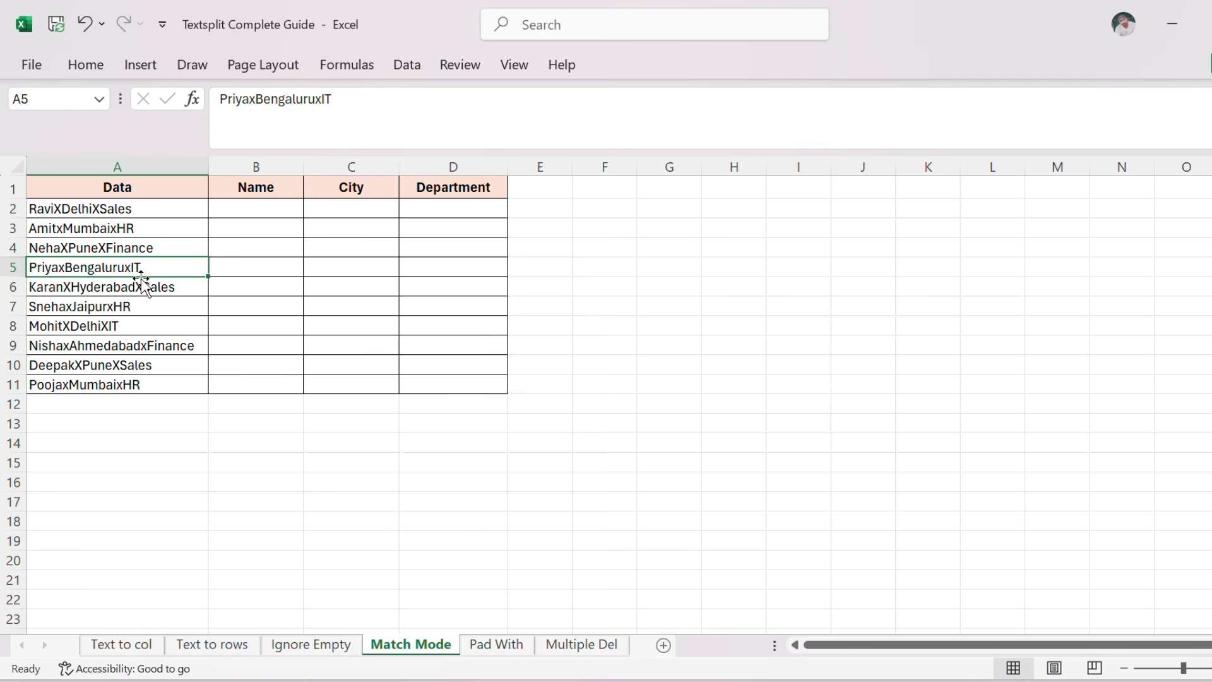
left_click(167, 212)
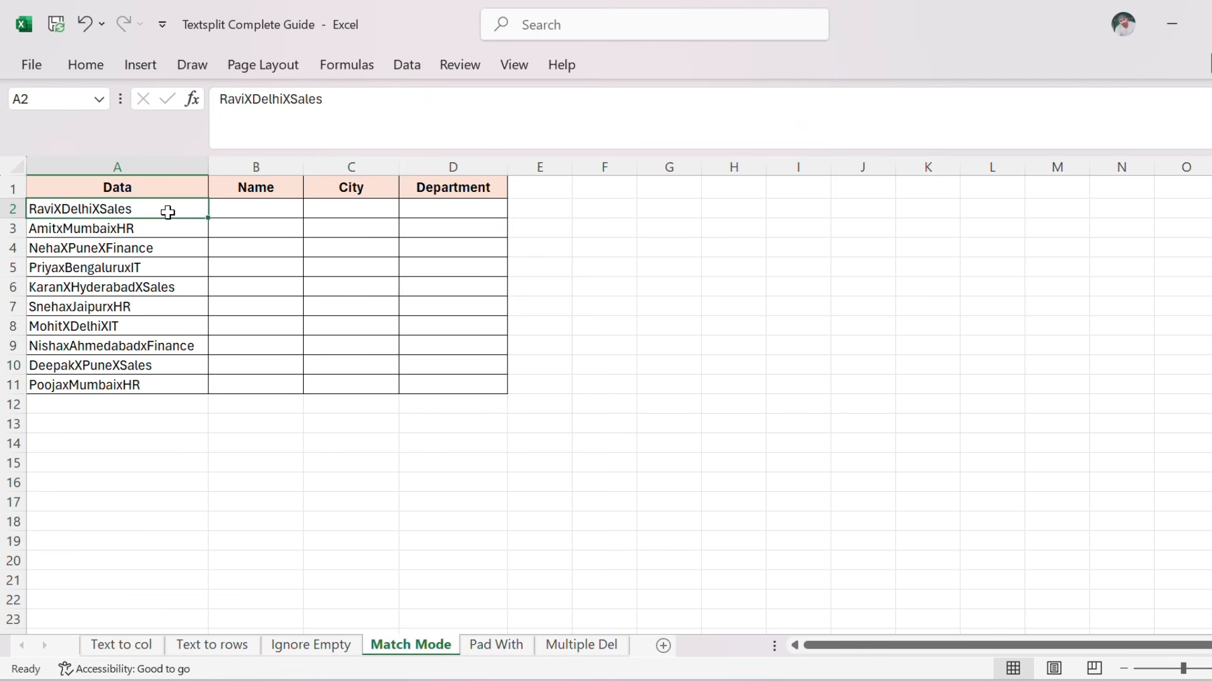
left_click(259, 215)
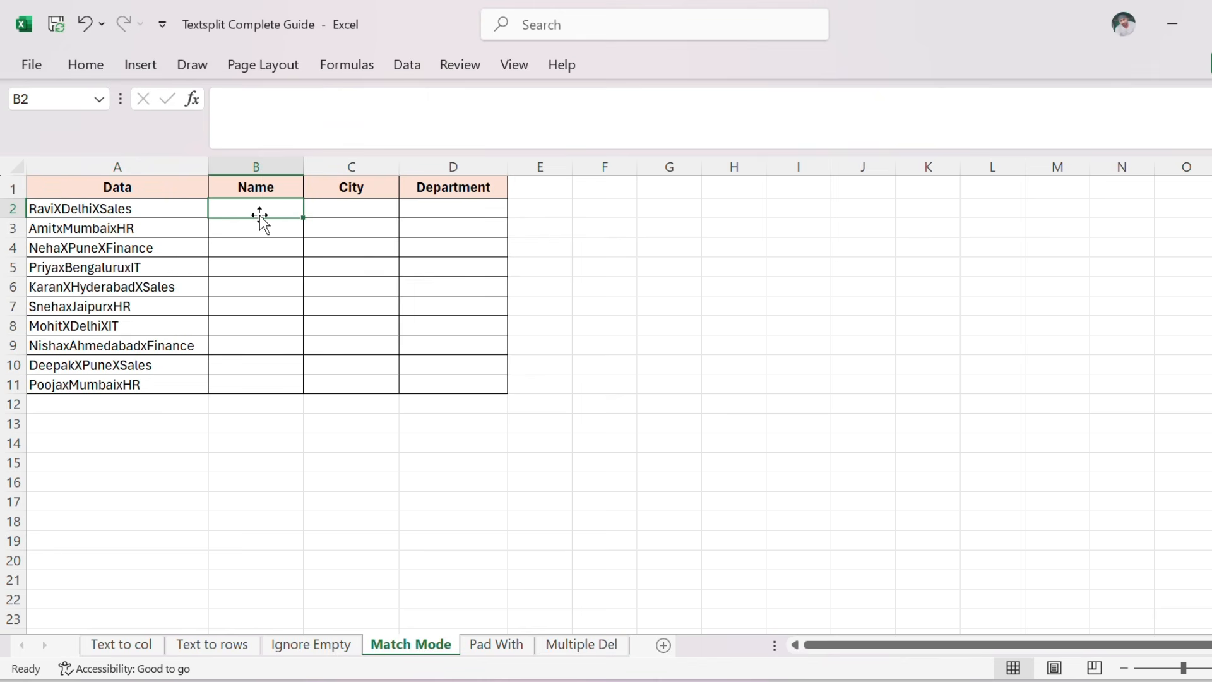
key("F2")
type("=texts")
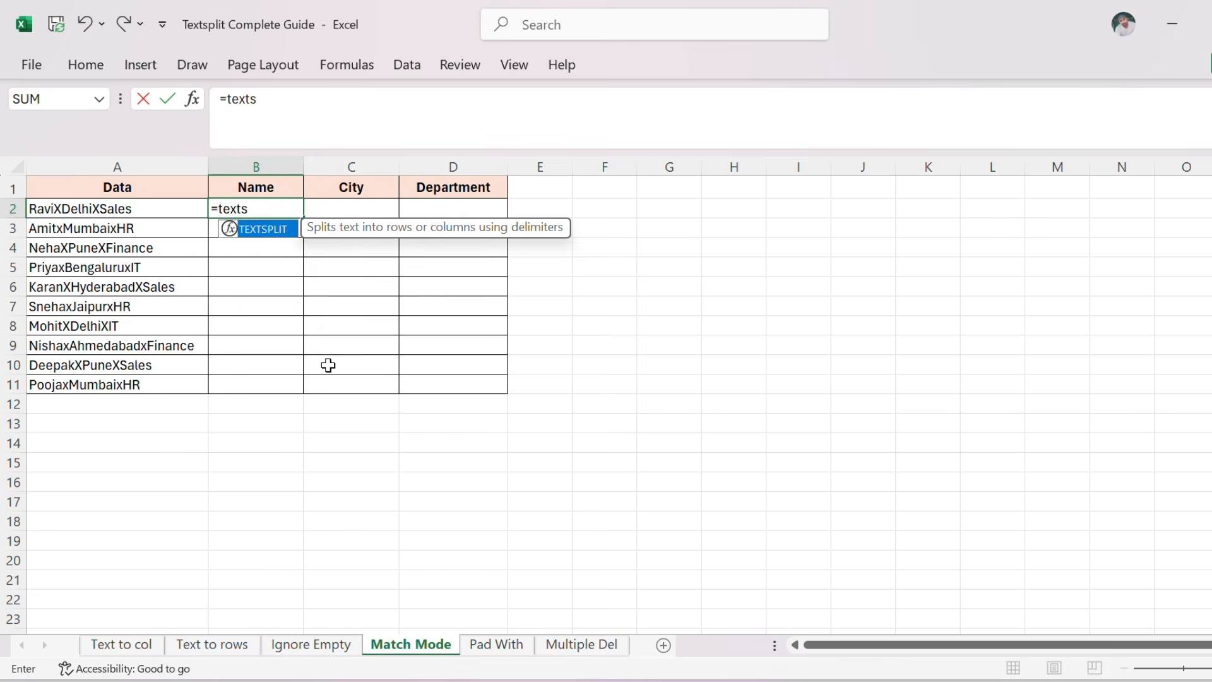
key("Tab")
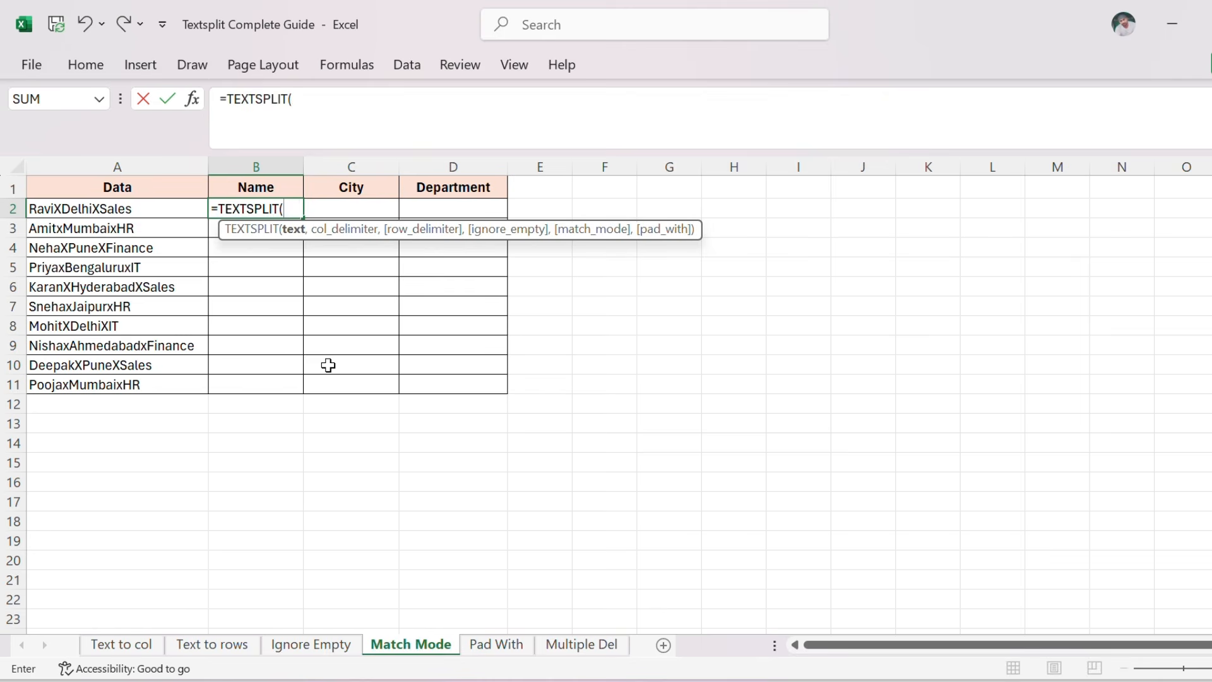
key("Left")
type(",")
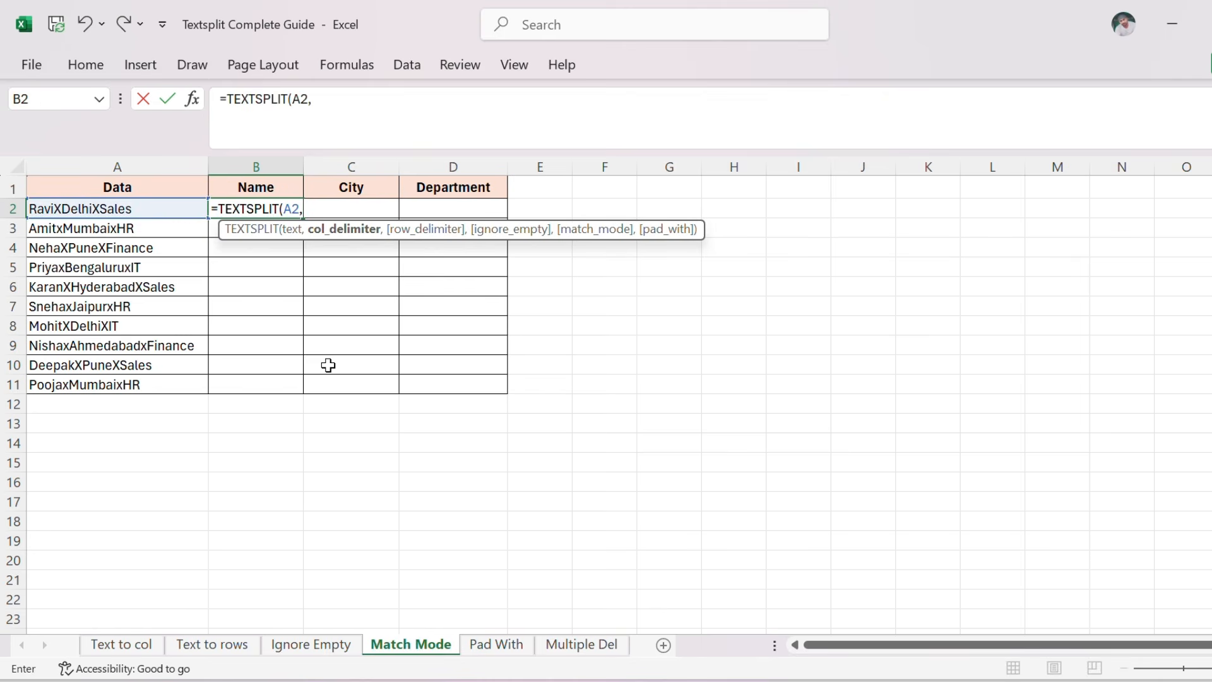
type("\"X\")")
key("Return")
Step: Try filling the case-sensitive split from B2:D2 down through row 11 and compare the results with the source entries
key("Up")
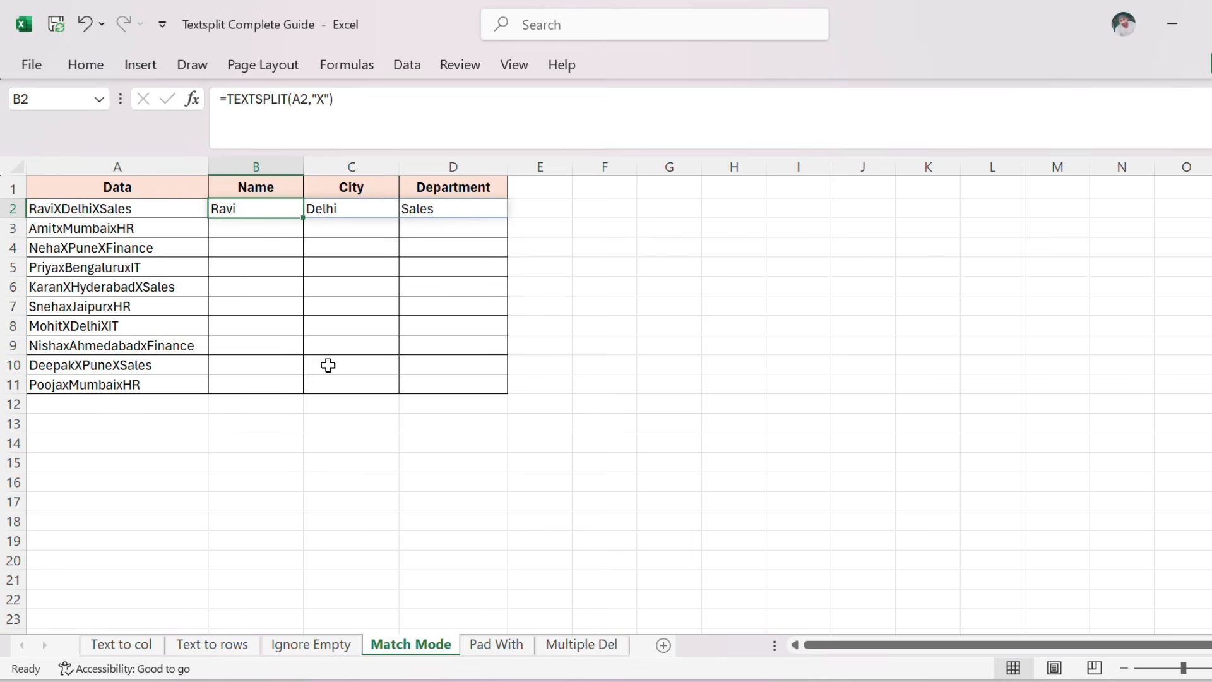
key("shift+Right")
key("shift+Right")
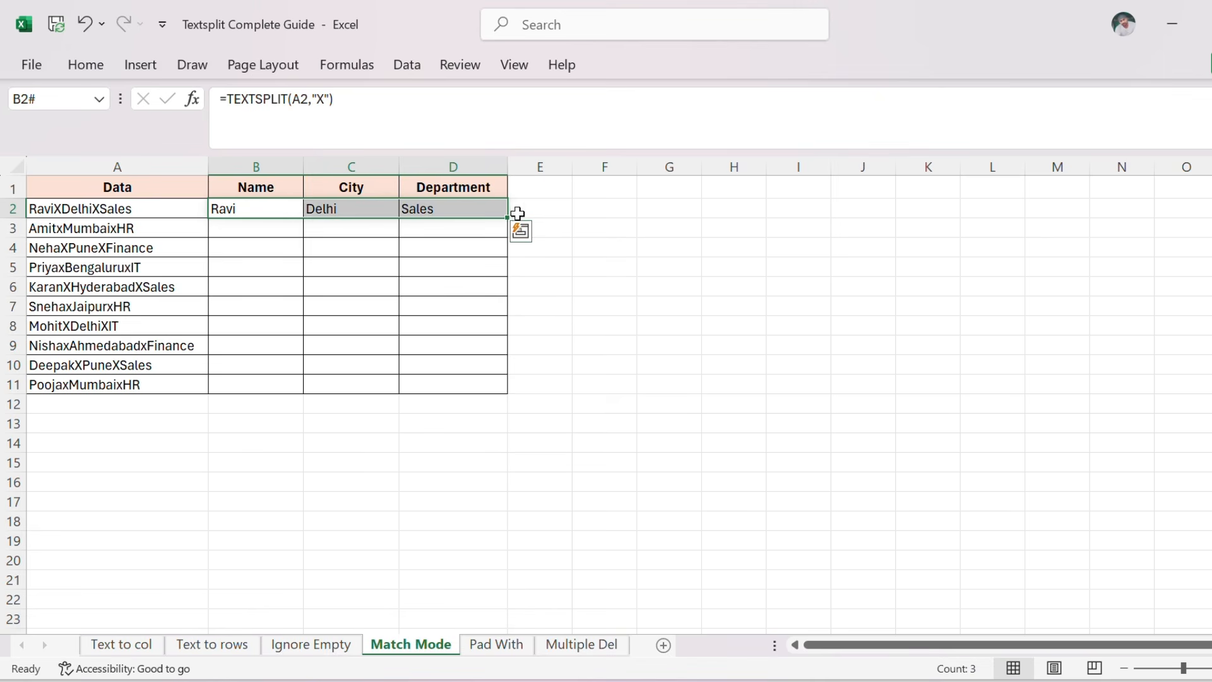
left_click_drag(509, 223, 509, 392)
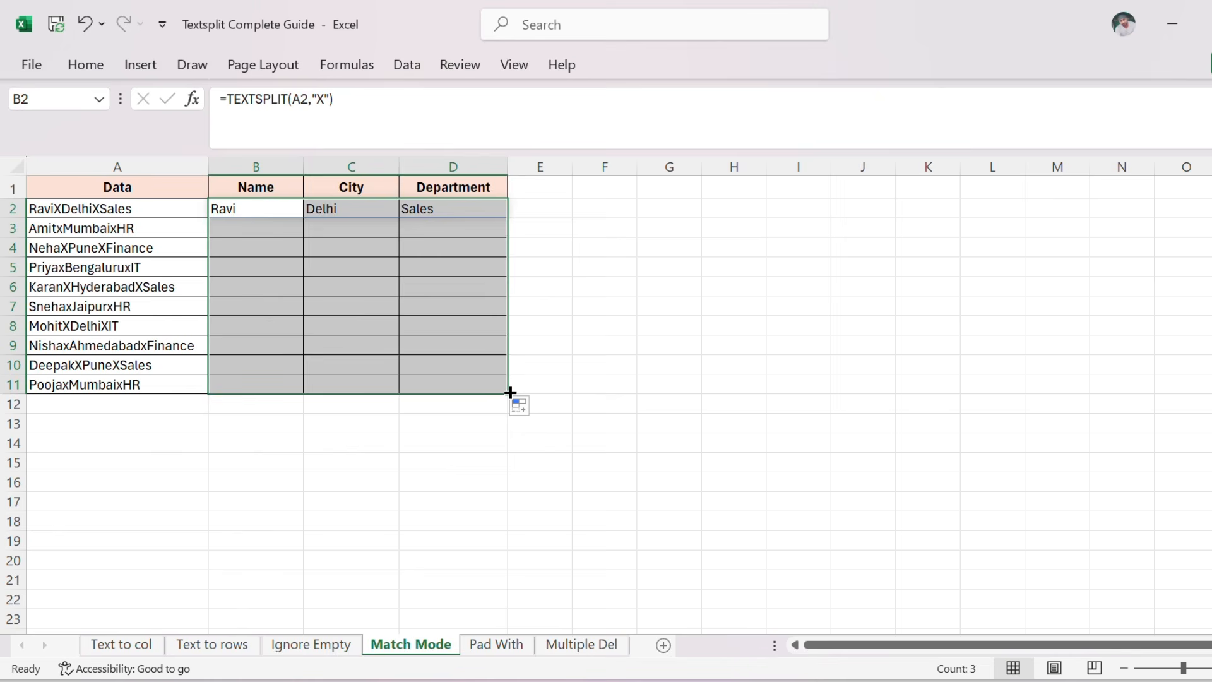
left_click(276, 232)
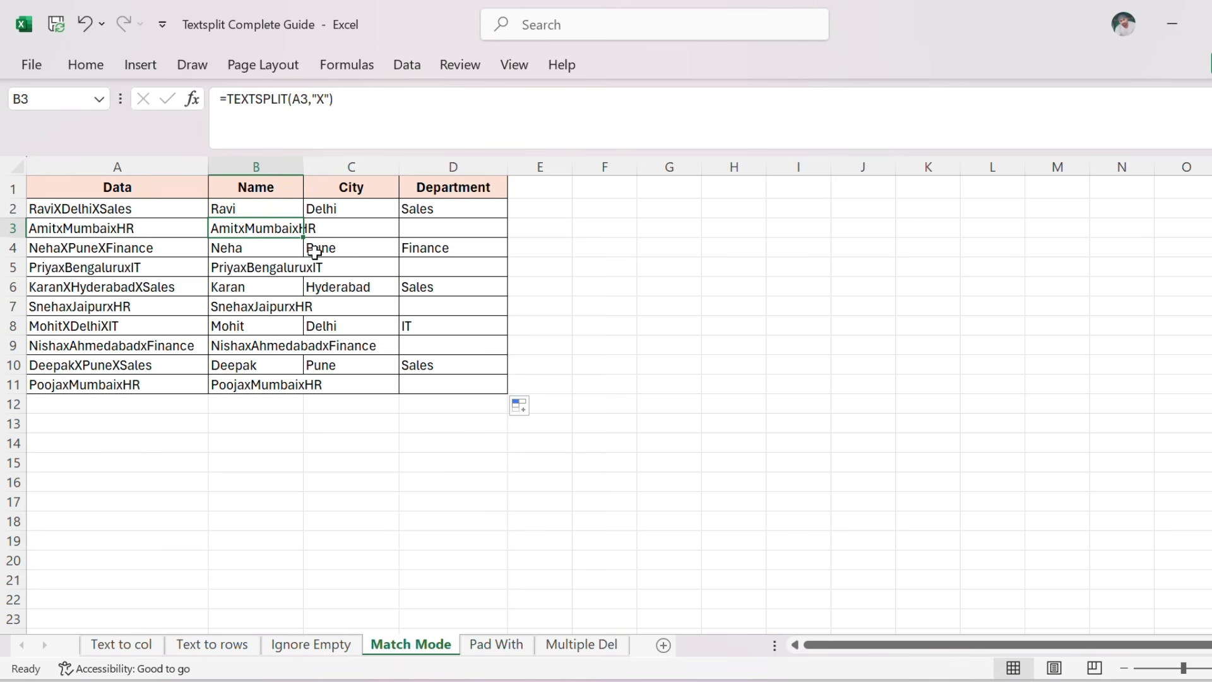
key("Left")
left_click(120, 267)
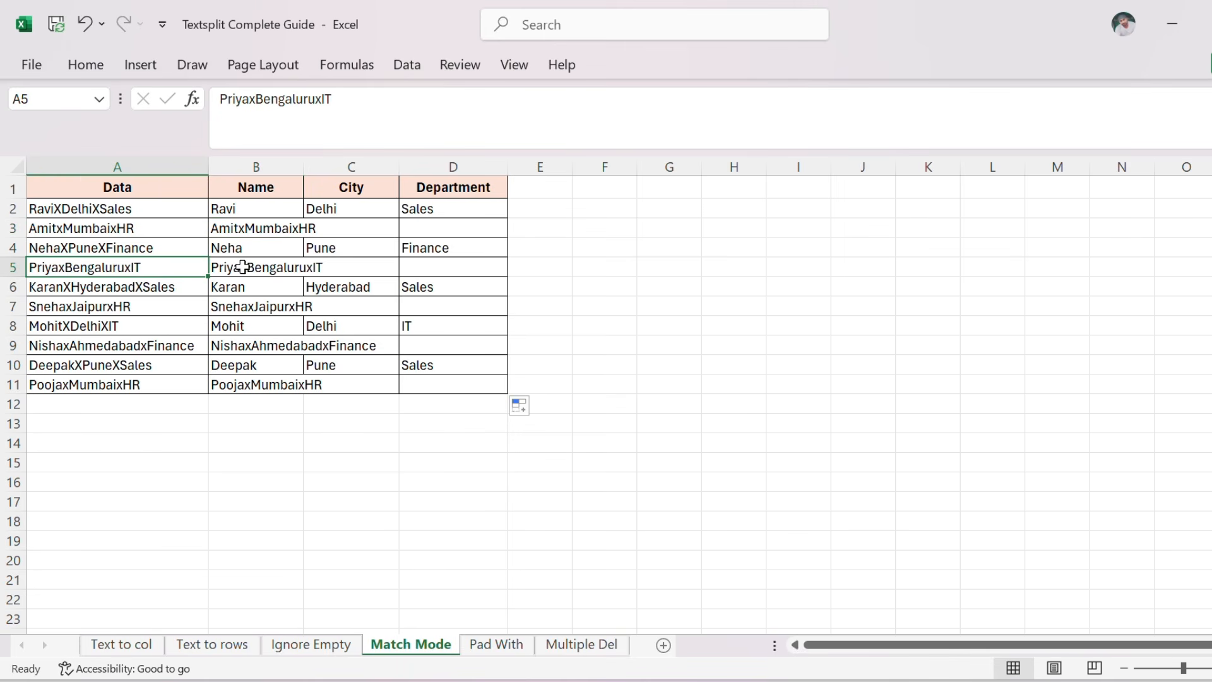
left_click(137, 210)
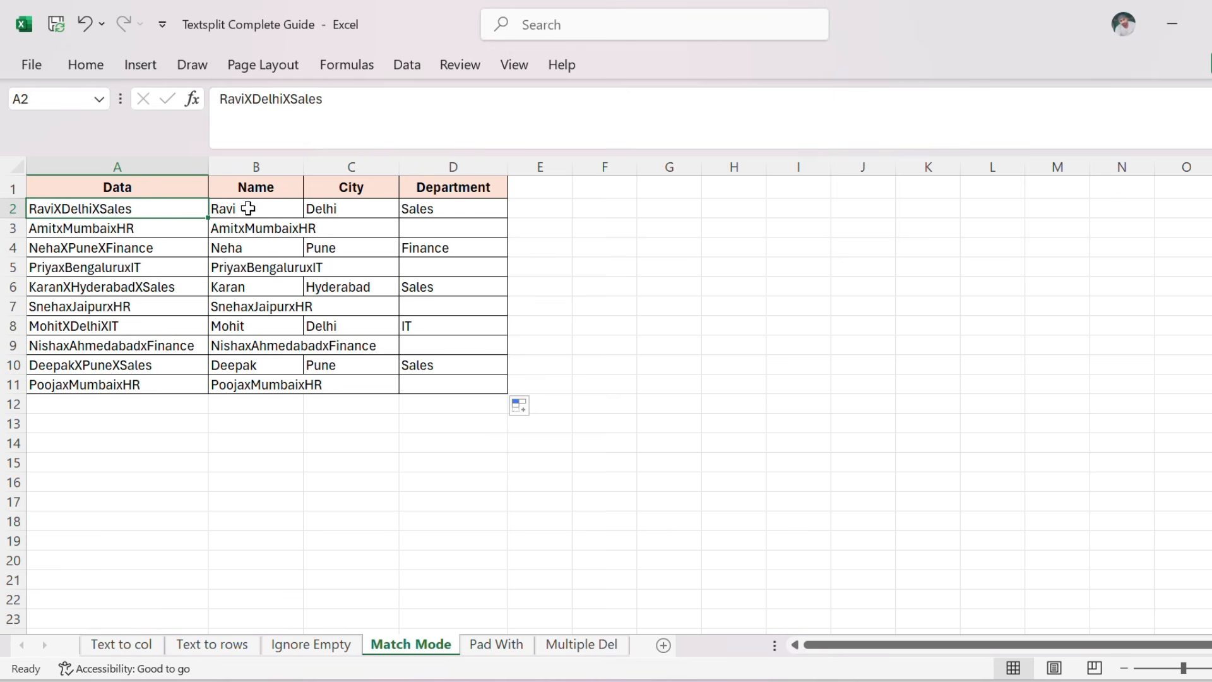
Step: Remove the filled split formulas from B3:D11, keeping only the formula in B2
left_click(269, 214)
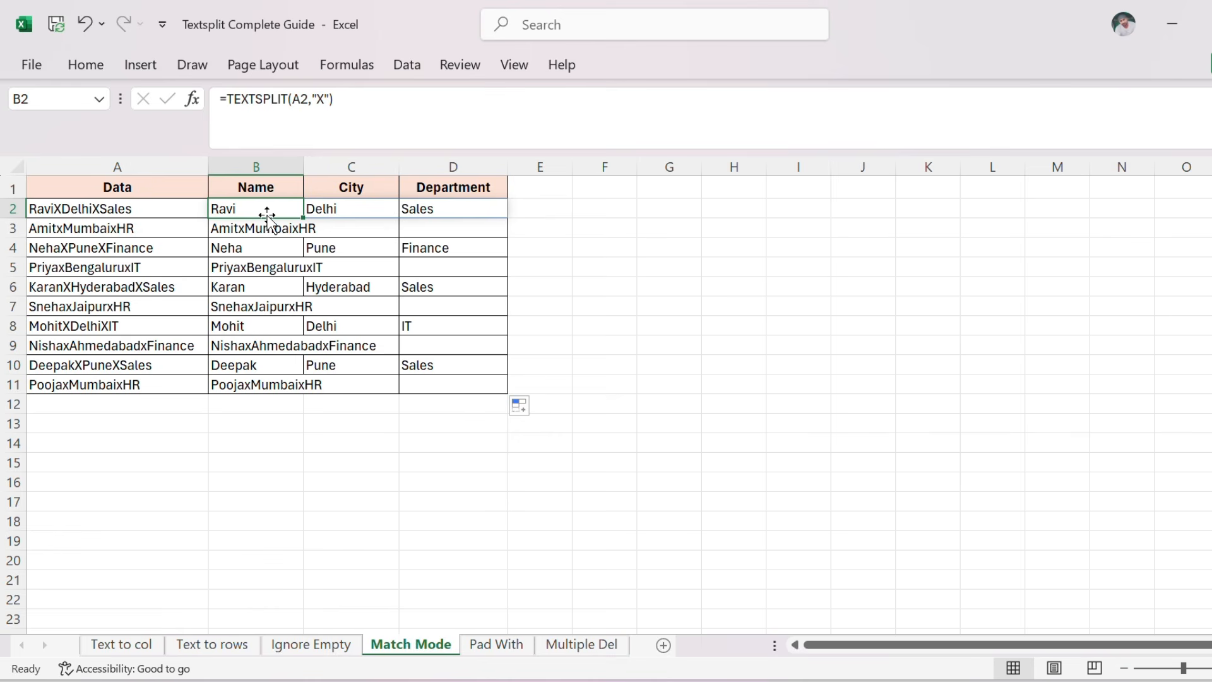
key("Down")
key("ctrl+shift+Down")
key("shift+Right")
key("shift+Right")
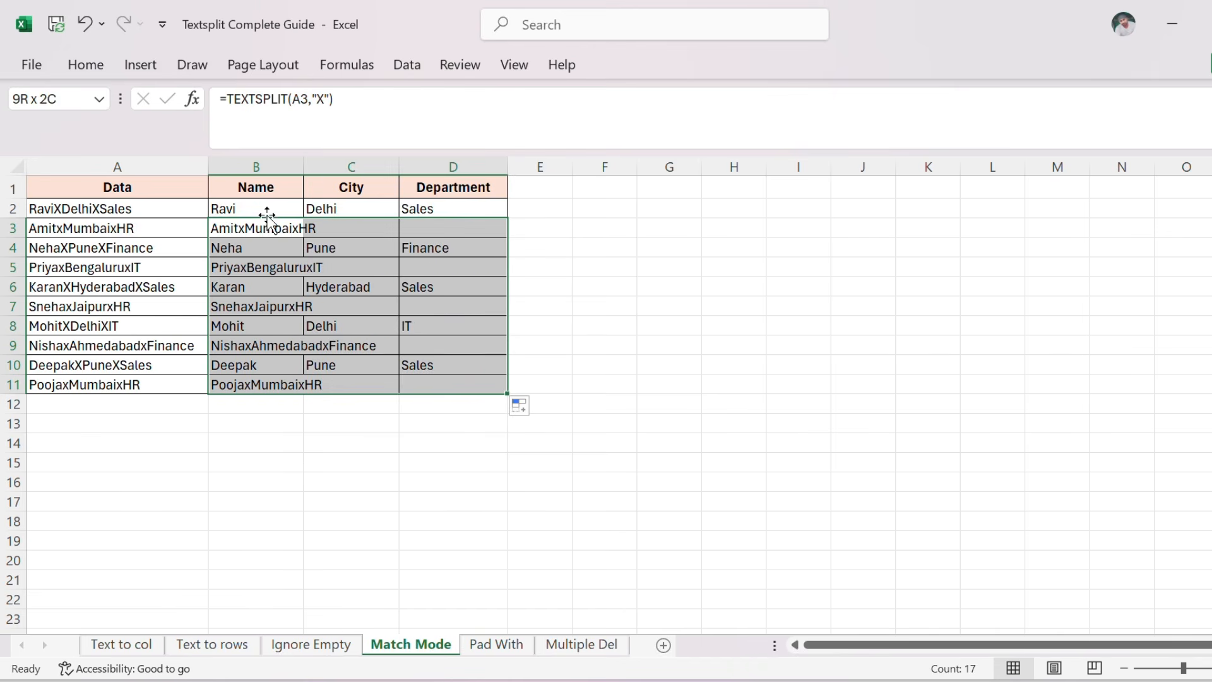
key("ctrl+z")
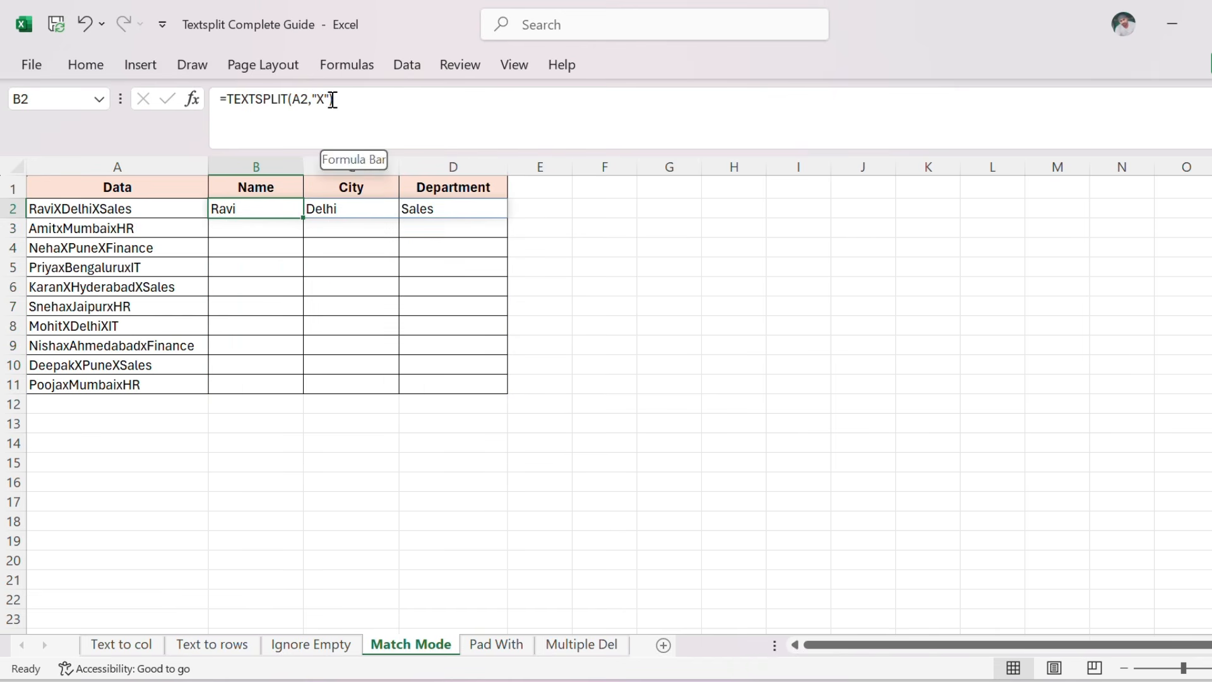
Step: Extend the B2 formula to =TEXTSPLIT(A2,"X",,,1) so that the delimiter match is case-insensitive
left_click(331, 101)
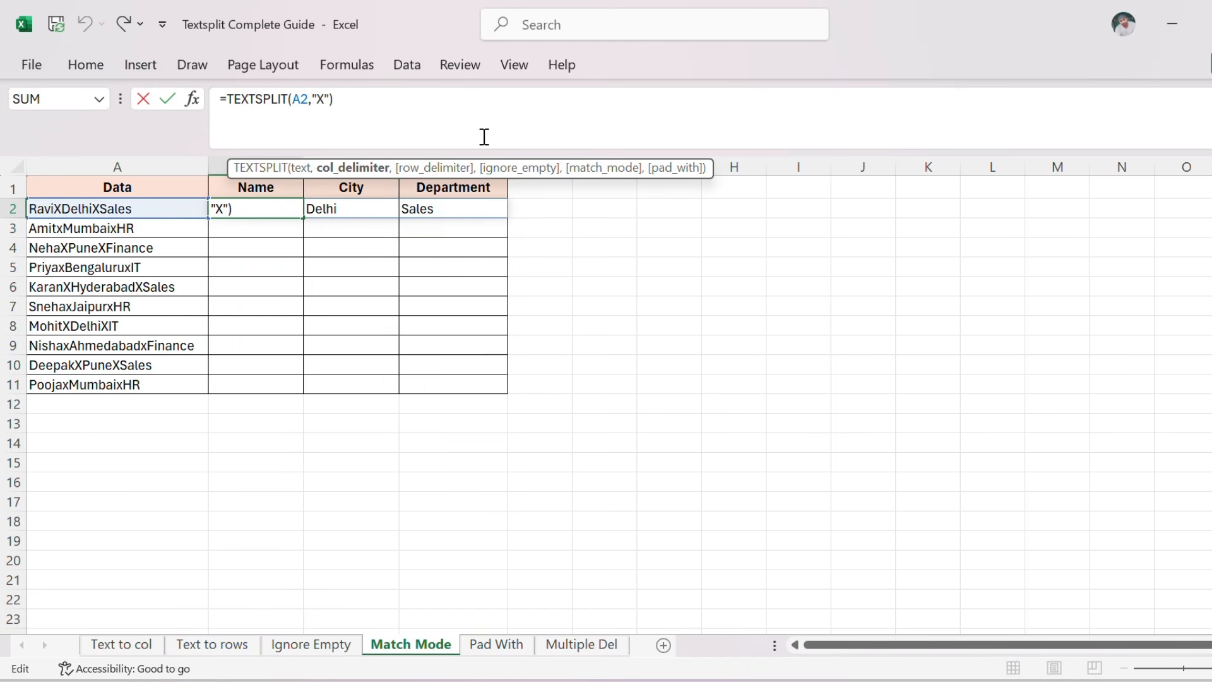
type(",")
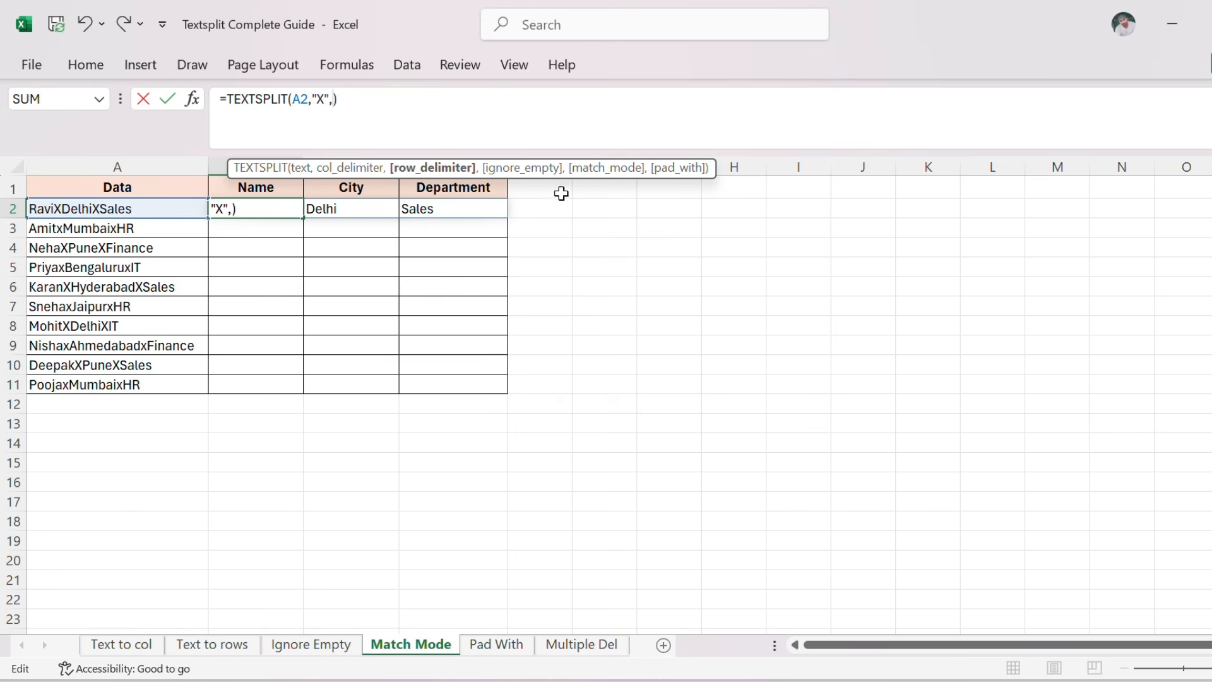
type(",,")
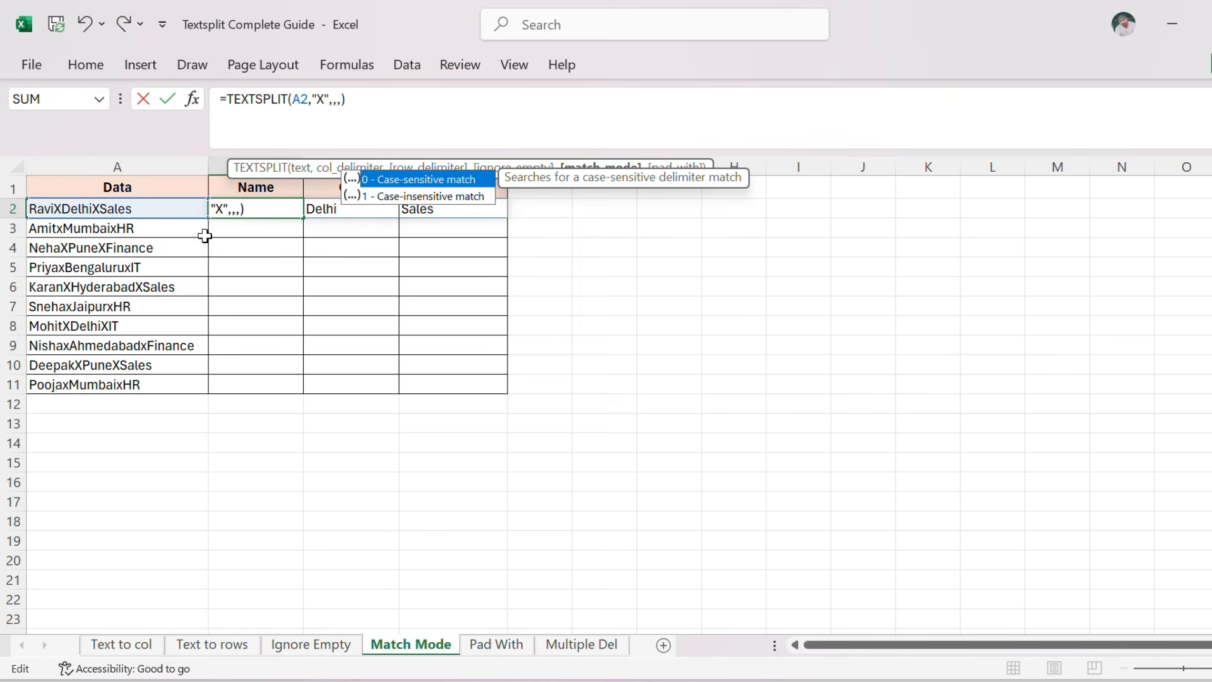
left_click(165, 230)
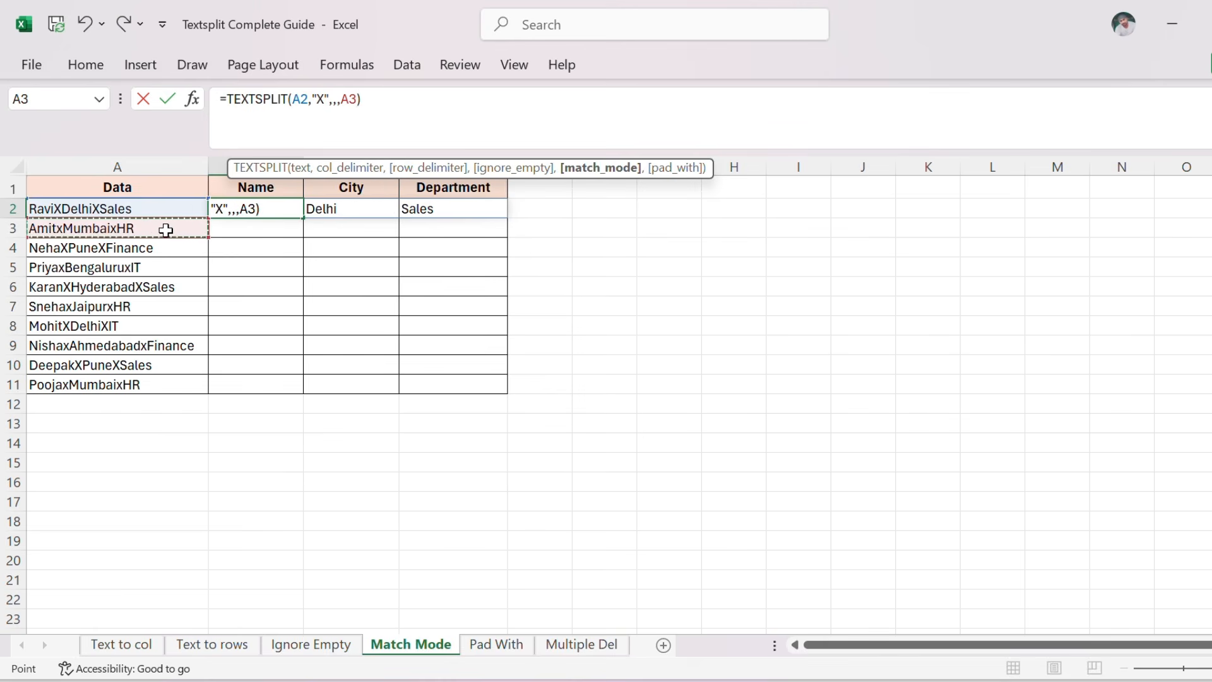
key("BackSpace")
key("BackSpace")
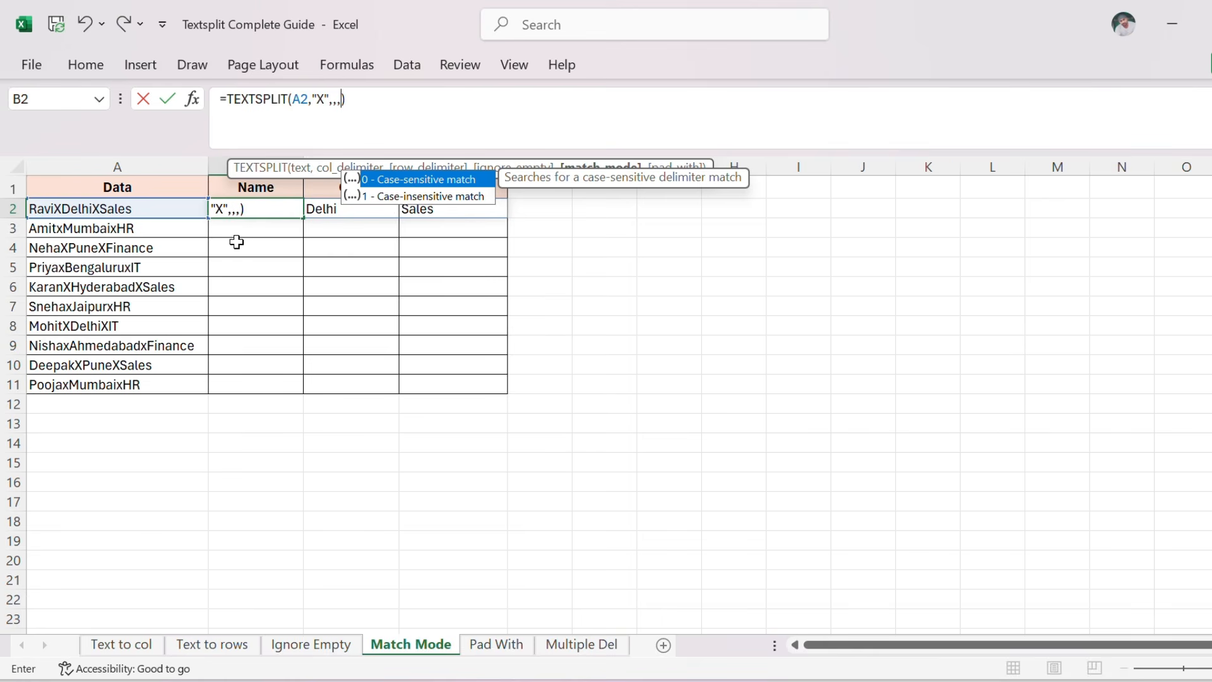
type("1")
key("Return")
Step: Fill the case-insensitive split formula from B2:D2 down through row 11 for the remaining records
key("Up")
key("shift+Right")
key("shift+Right")
left_click_drag(508, 218, 514, 397)
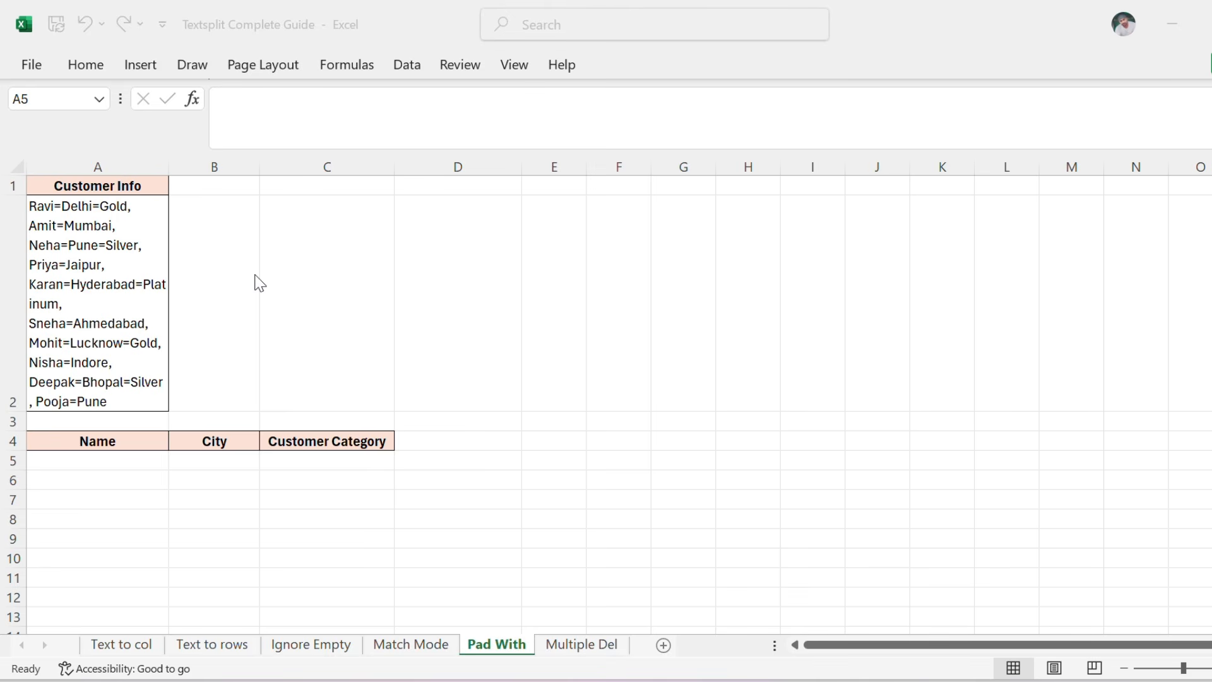
Step: Examine the customer records in A2 of the Pad With sheet for their delimiters and for missing category values
left_click(101, 268)
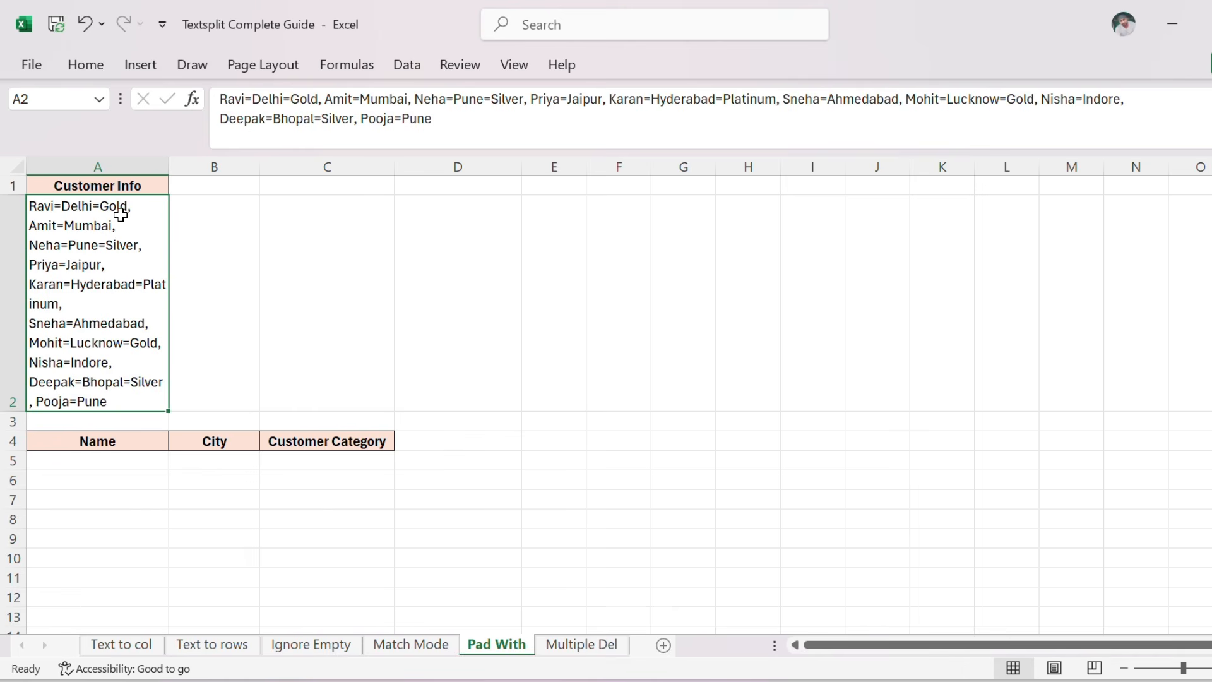
double_click(66, 210)
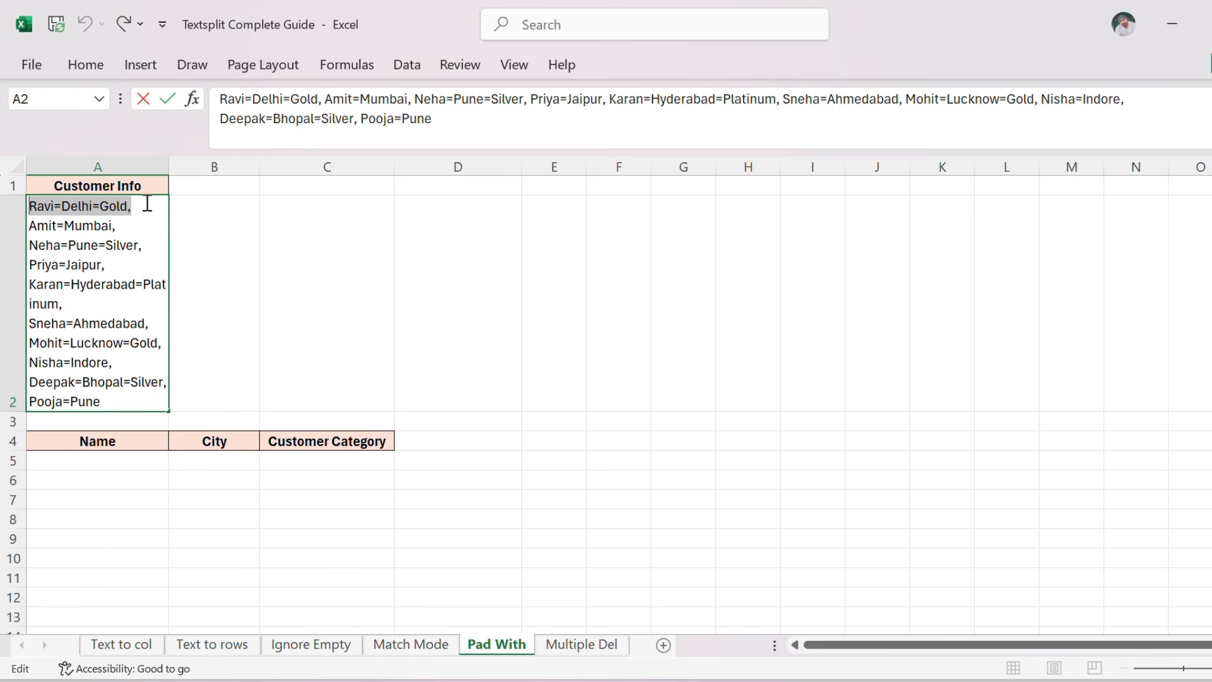
double_click(41, 228)
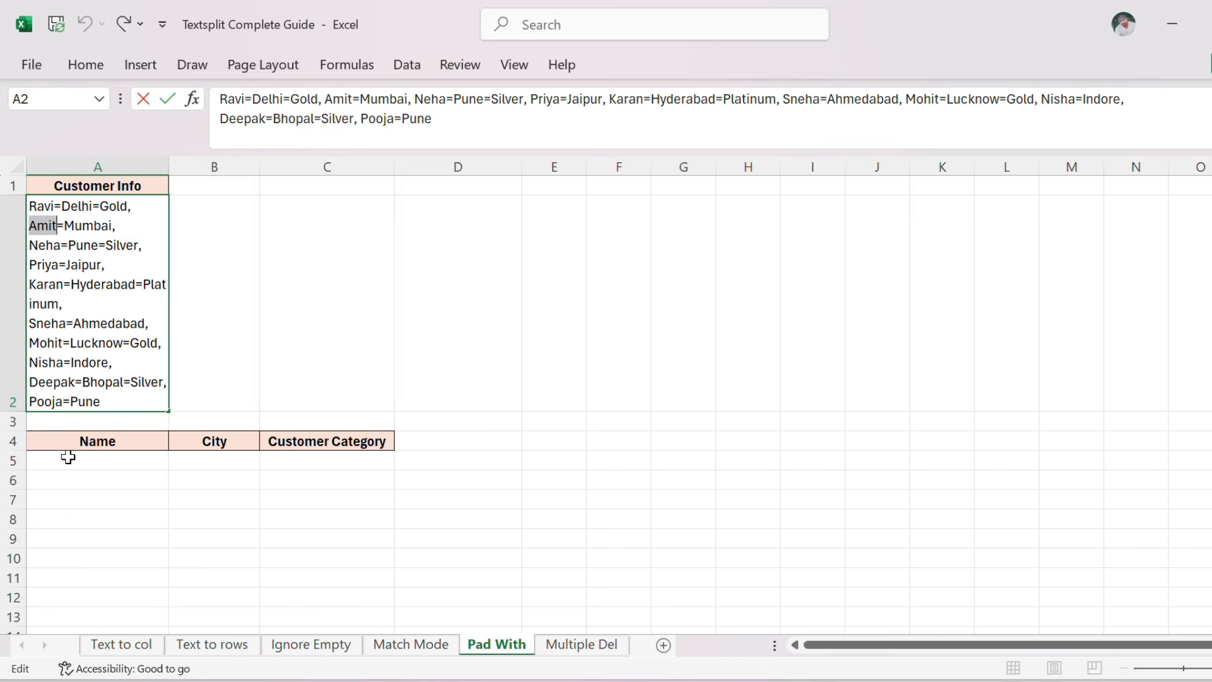
left_click(82, 483)
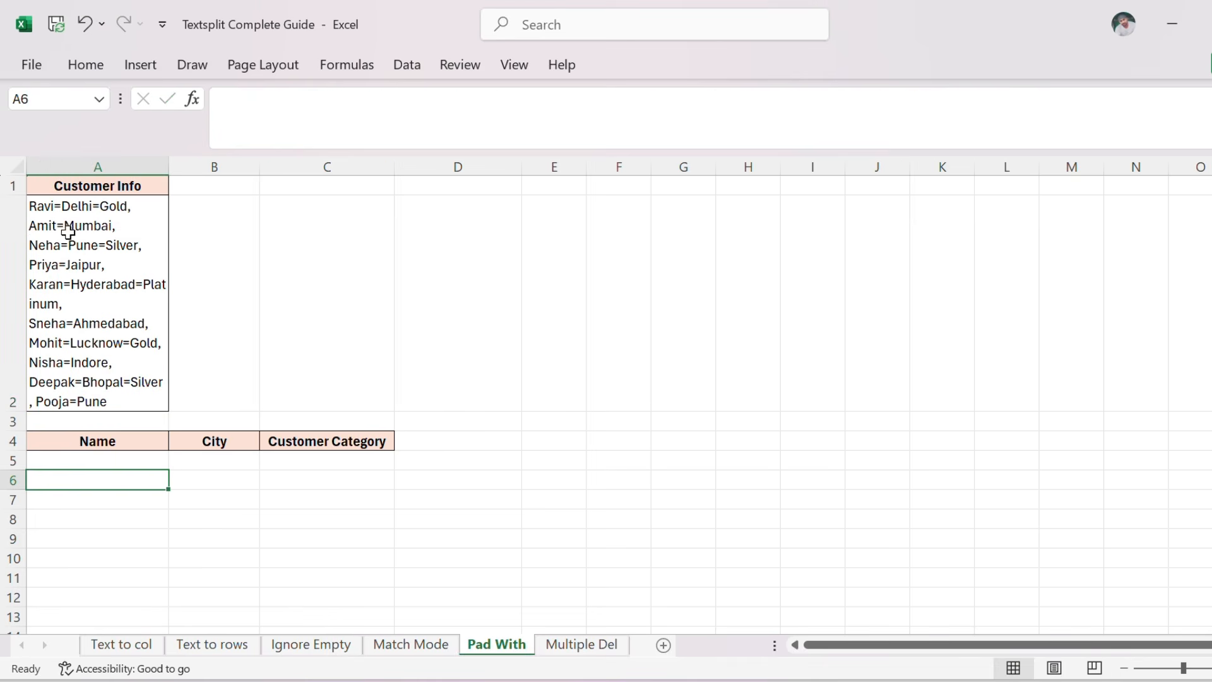
left_click(229, 479)
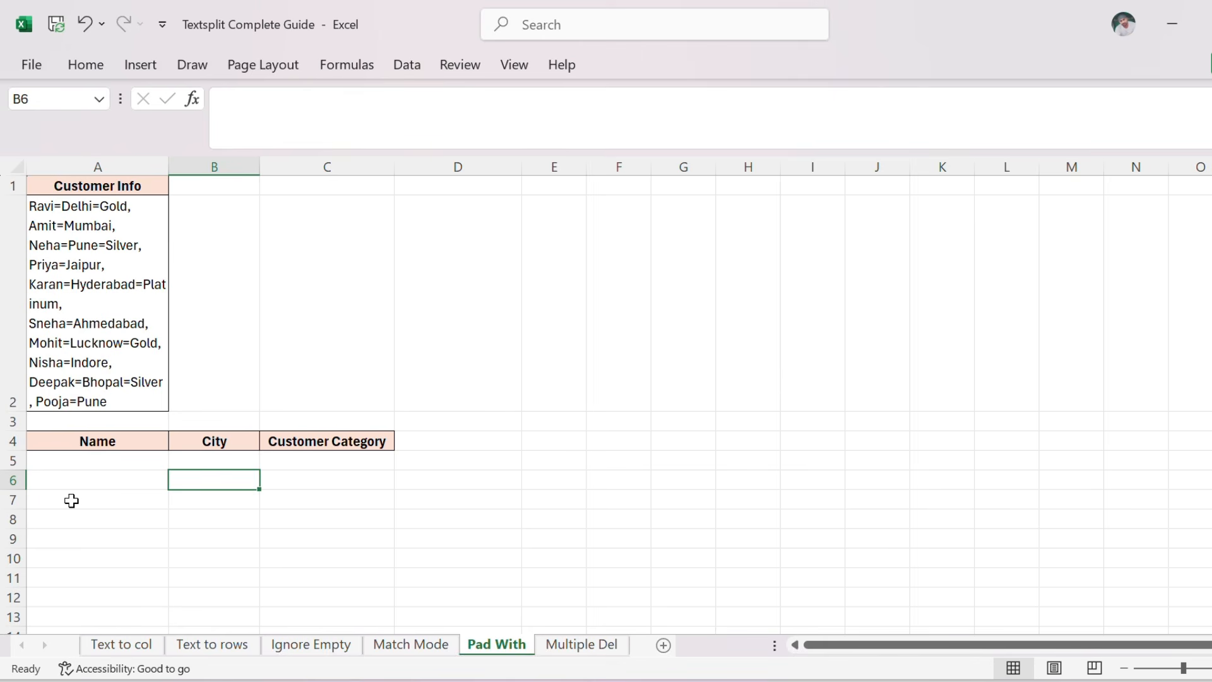
Step: Enter =TEXTSPLIT(A2,"=",",") in A5 to split the customer information into columns at equals signs and rows at commas
left_click(75, 463)
type("=TEXTS")
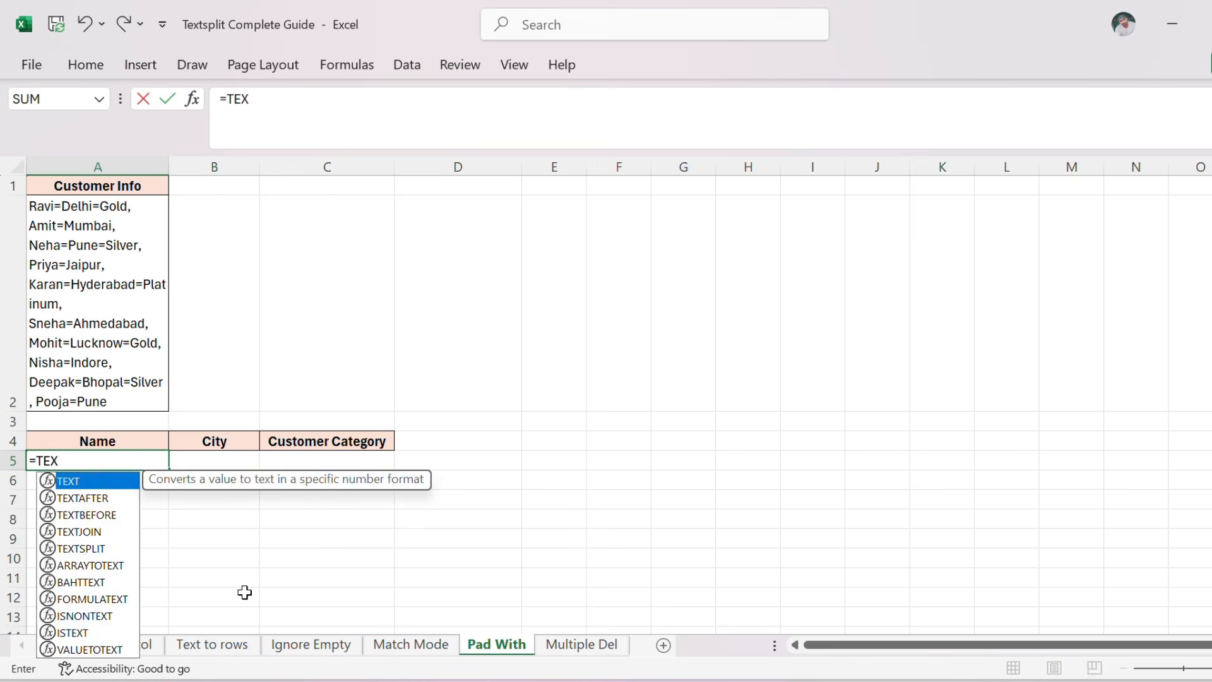
key("Tab")
key("Up")
key("Up")
key("Up")
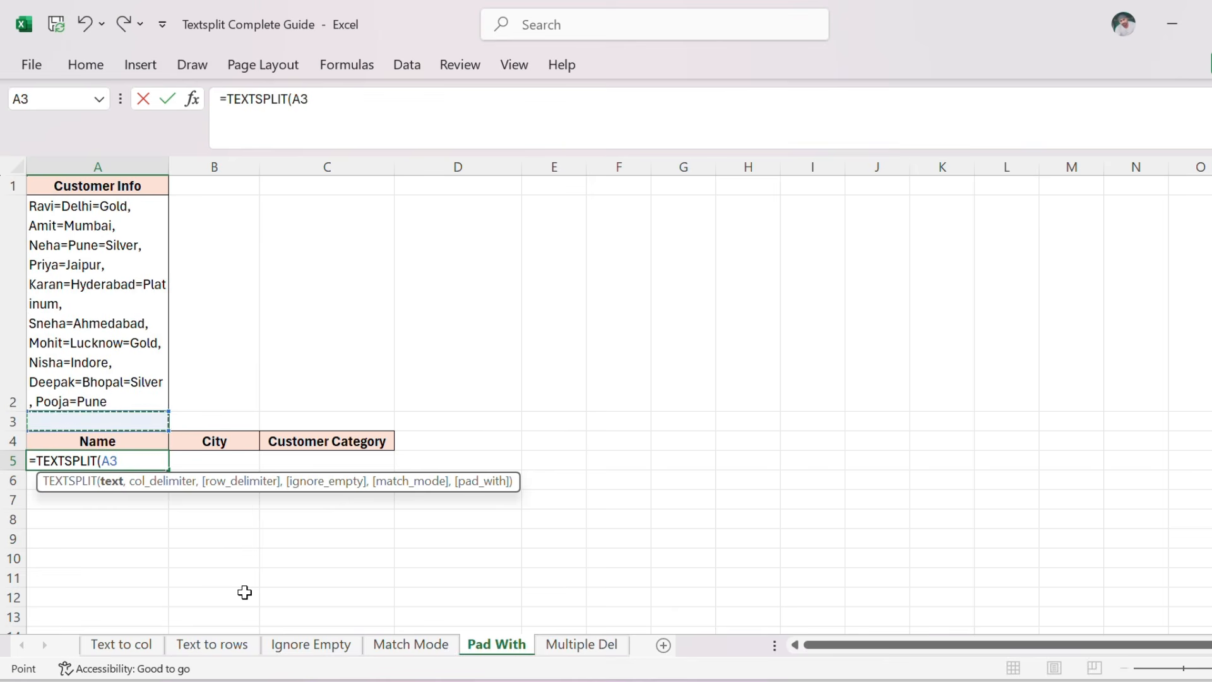
type(",\"=")
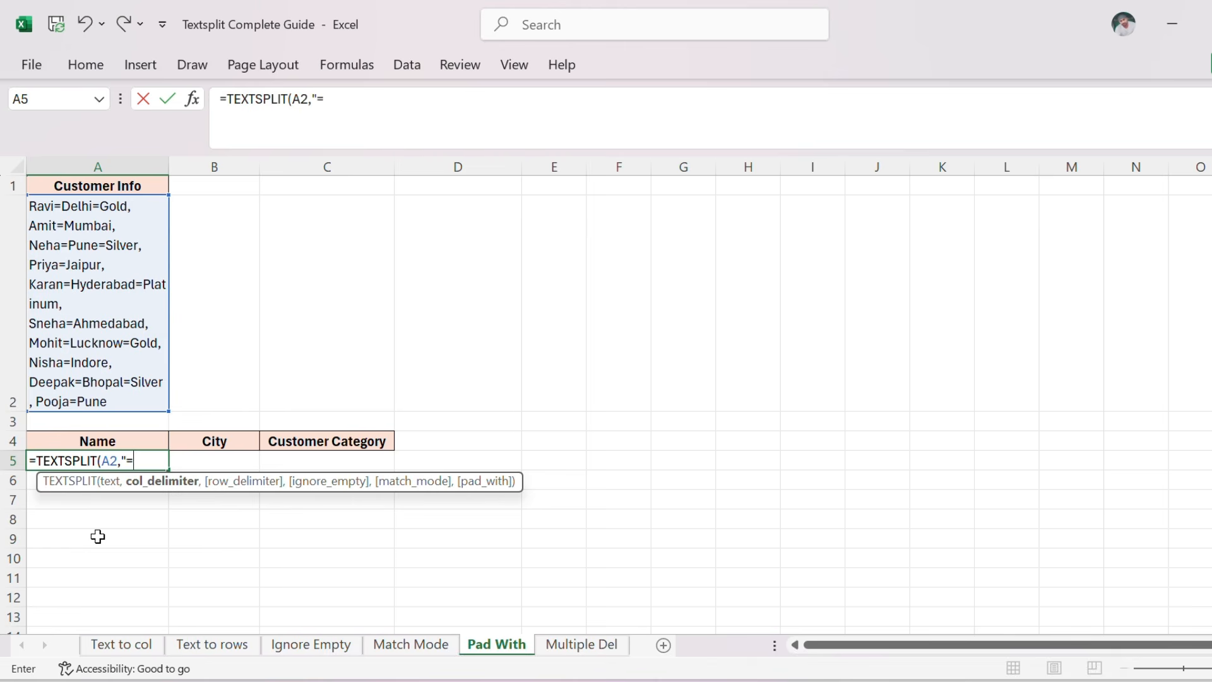
type(",")
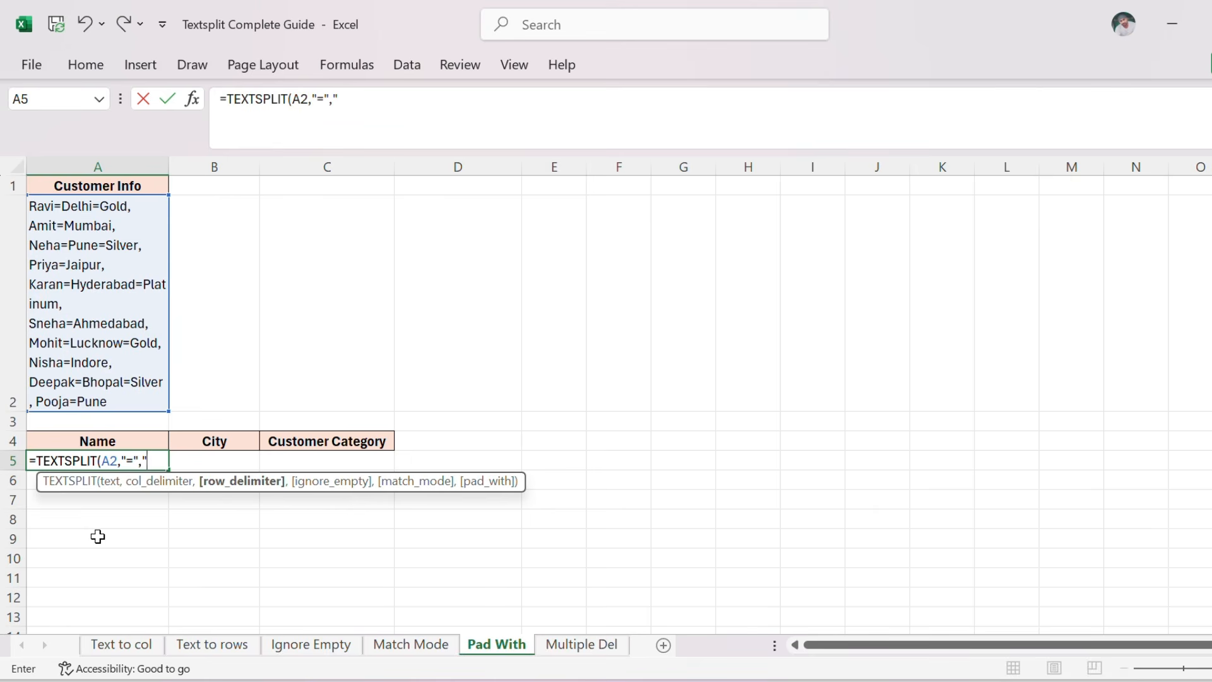
type("\",\")")
key("Return")
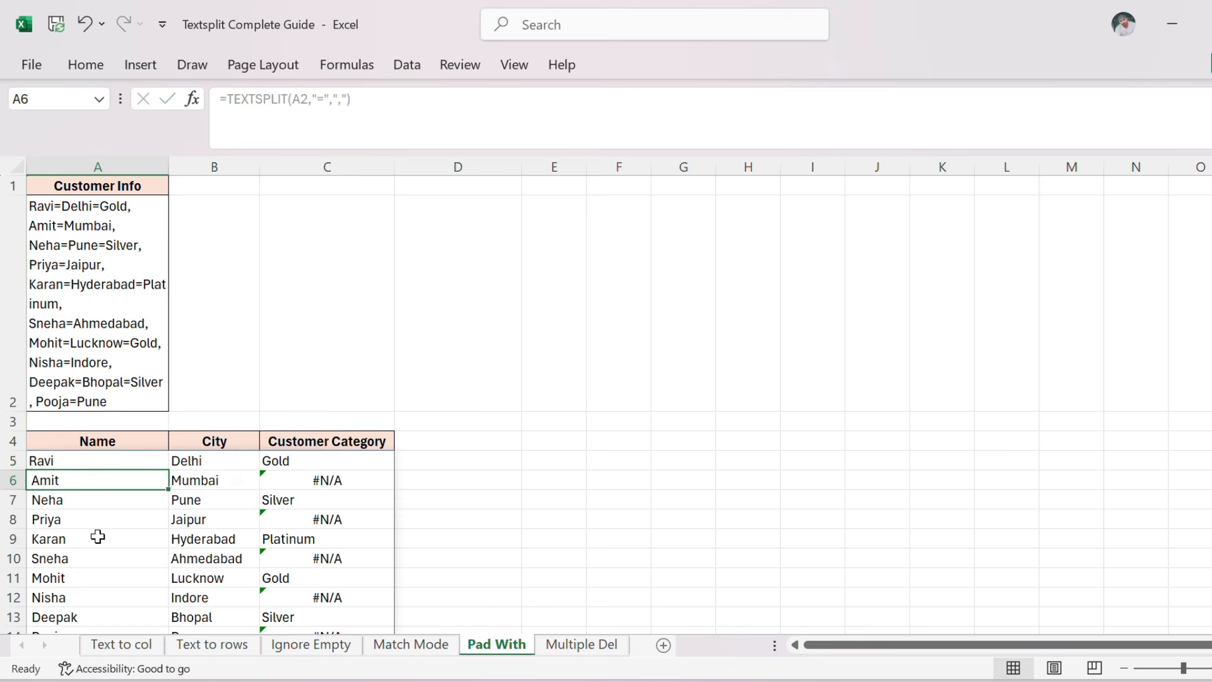
Step: Examine the split customer table against the source records in A2, comparing entries with and without a category and the result in C6
key("Up")
scroll(169, 486, "down", 1)
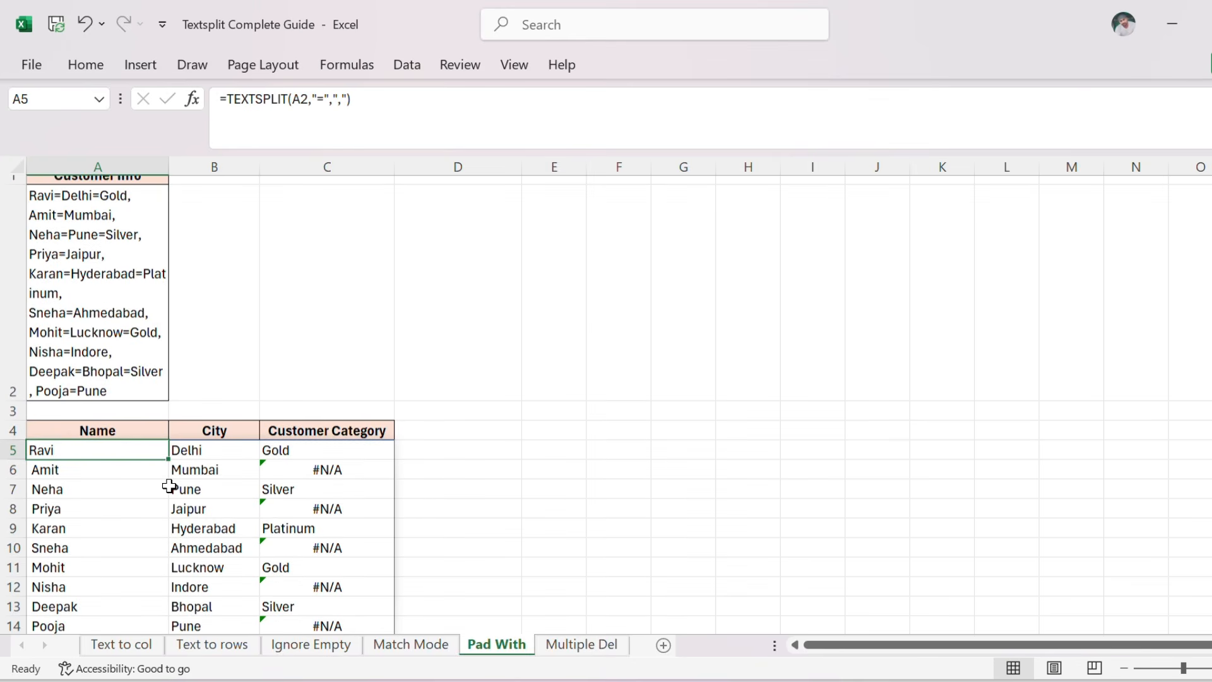
scroll(169, 486, "down", 3)
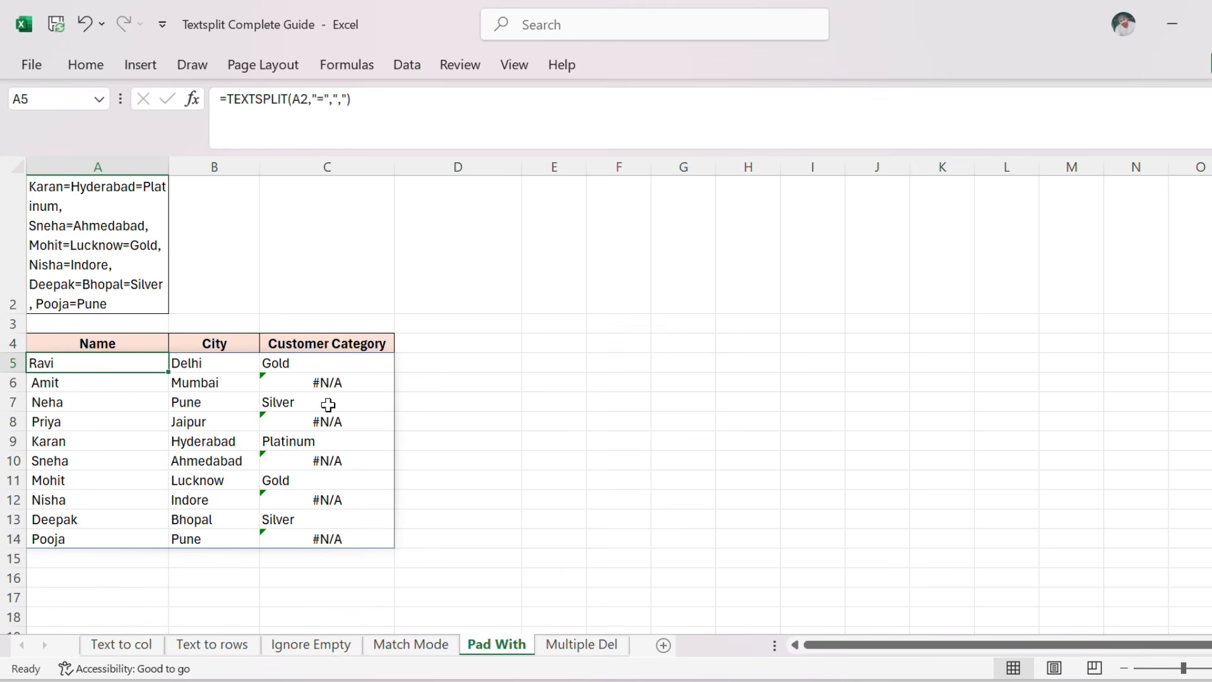
scroll(372, 430, "up", 3)
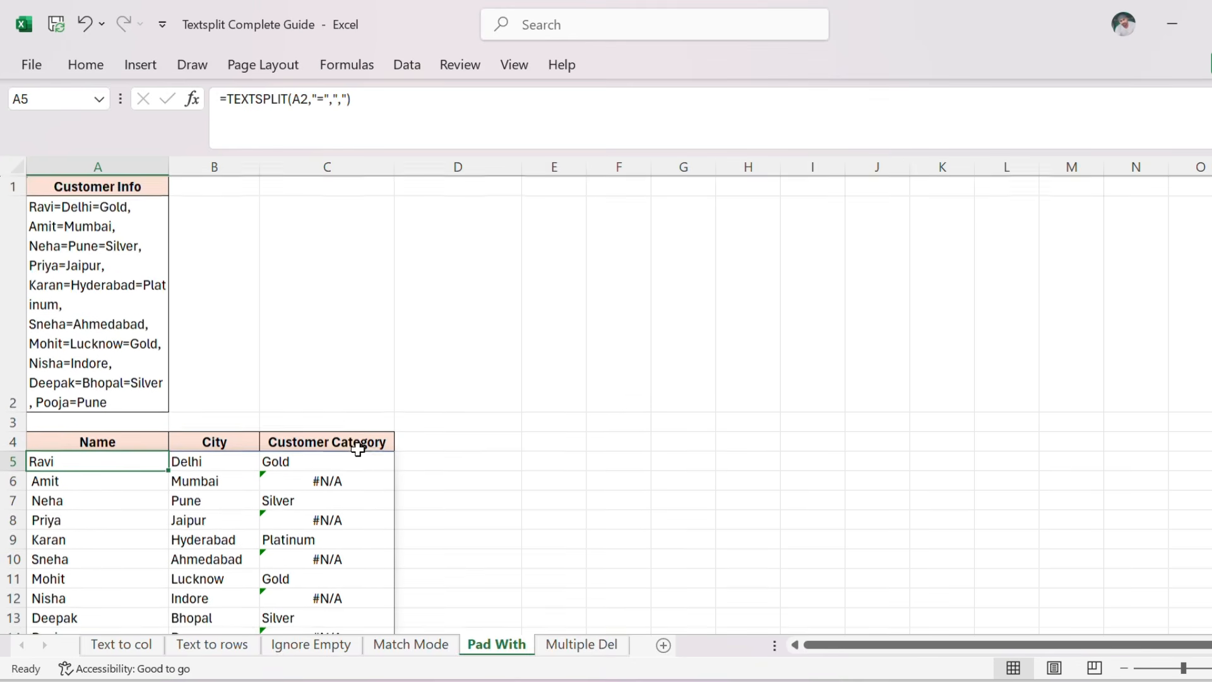
double_click(83, 231)
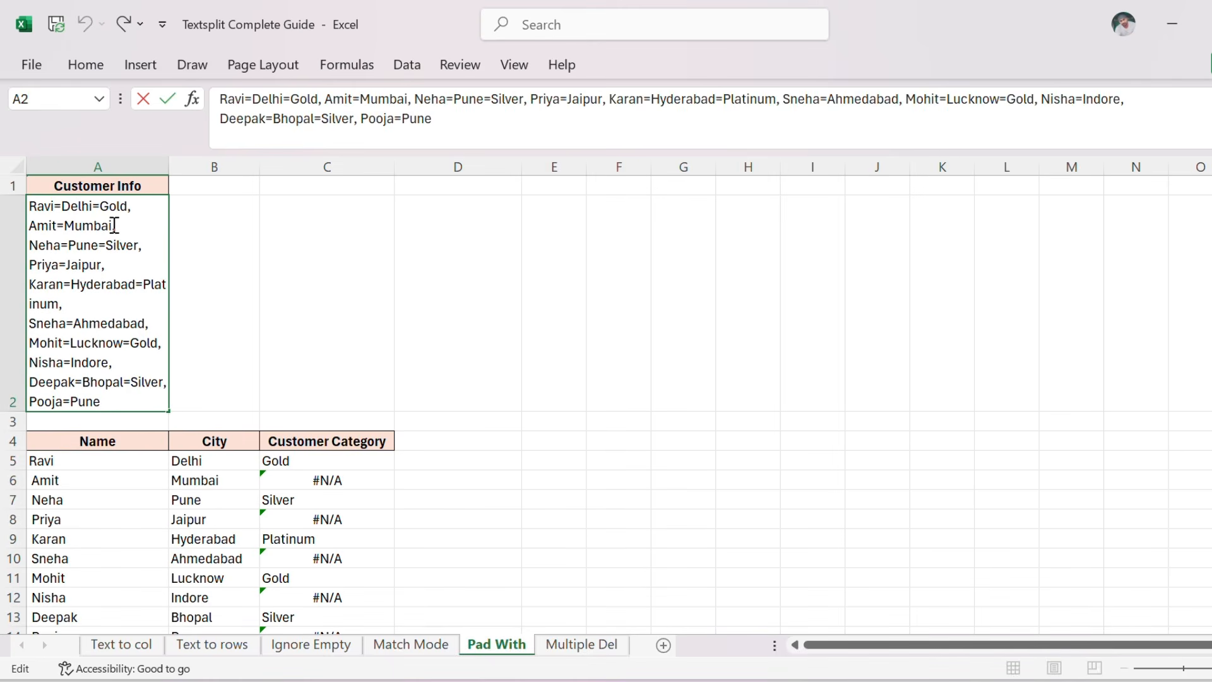
double_click(113, 206)
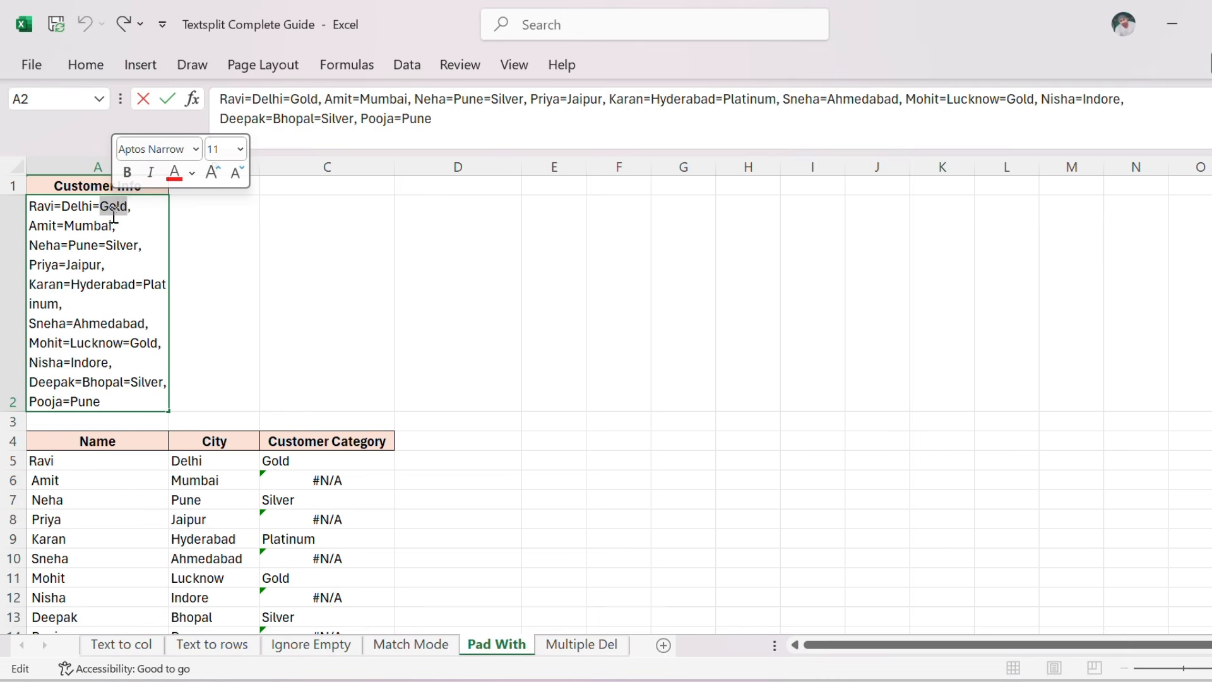
left_click(114, 224)
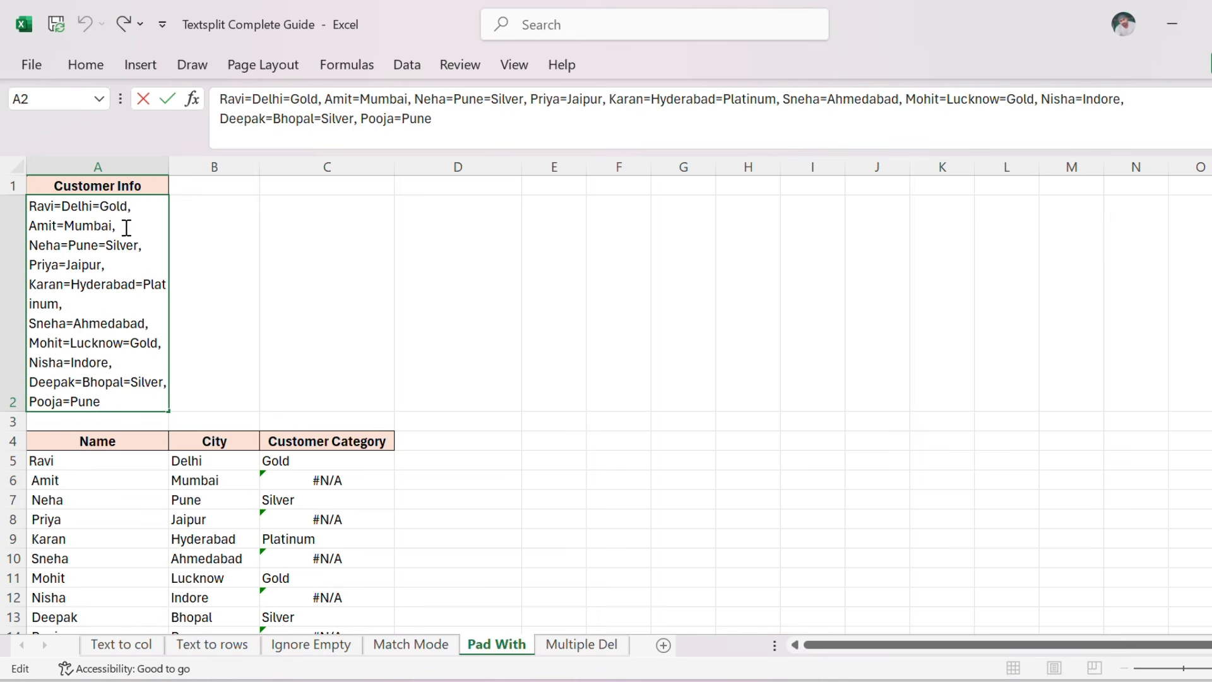
left_click(357, 480)
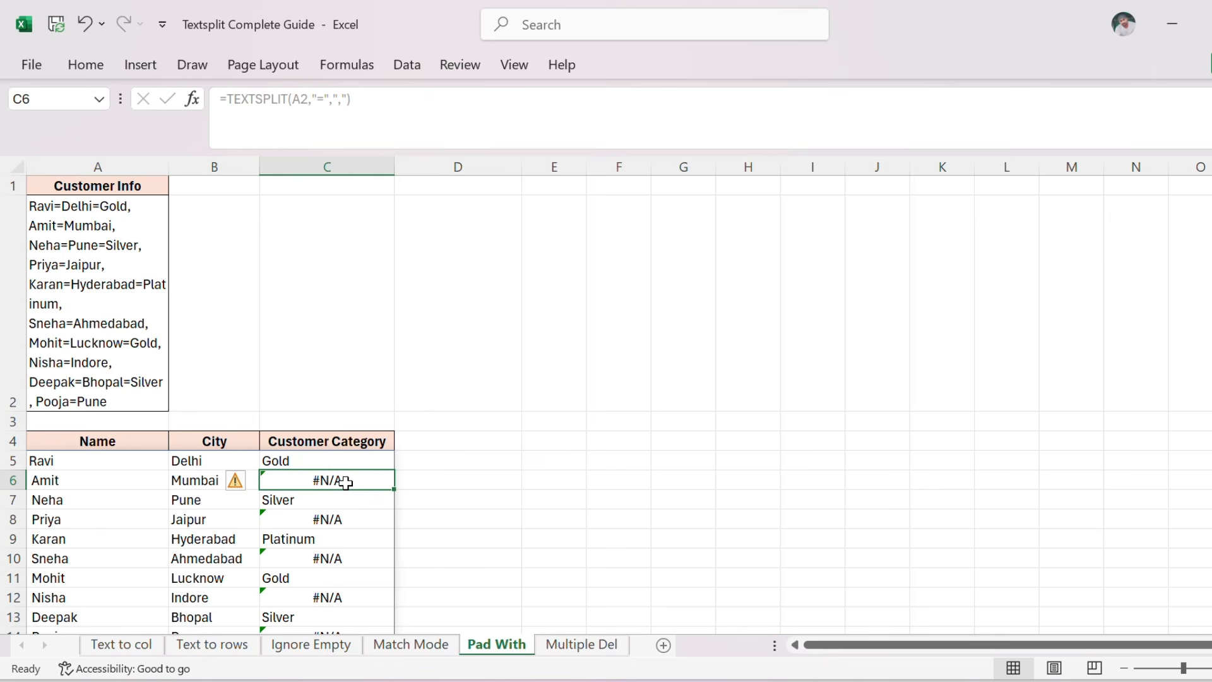
Step: Extend the A5 formula to =TEXTSPLIT(A2,"=",",",,,"Not available") so that missing customer categories are padded with that text
left_click(109, 458)
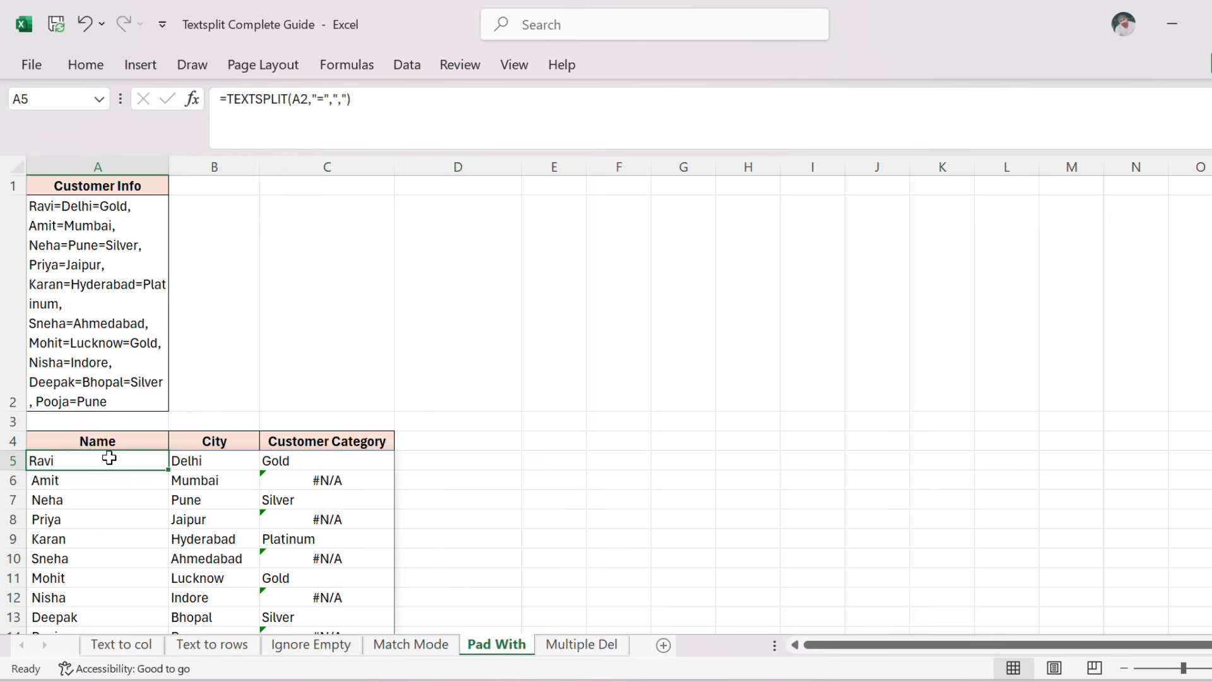
left_click(348, 98)
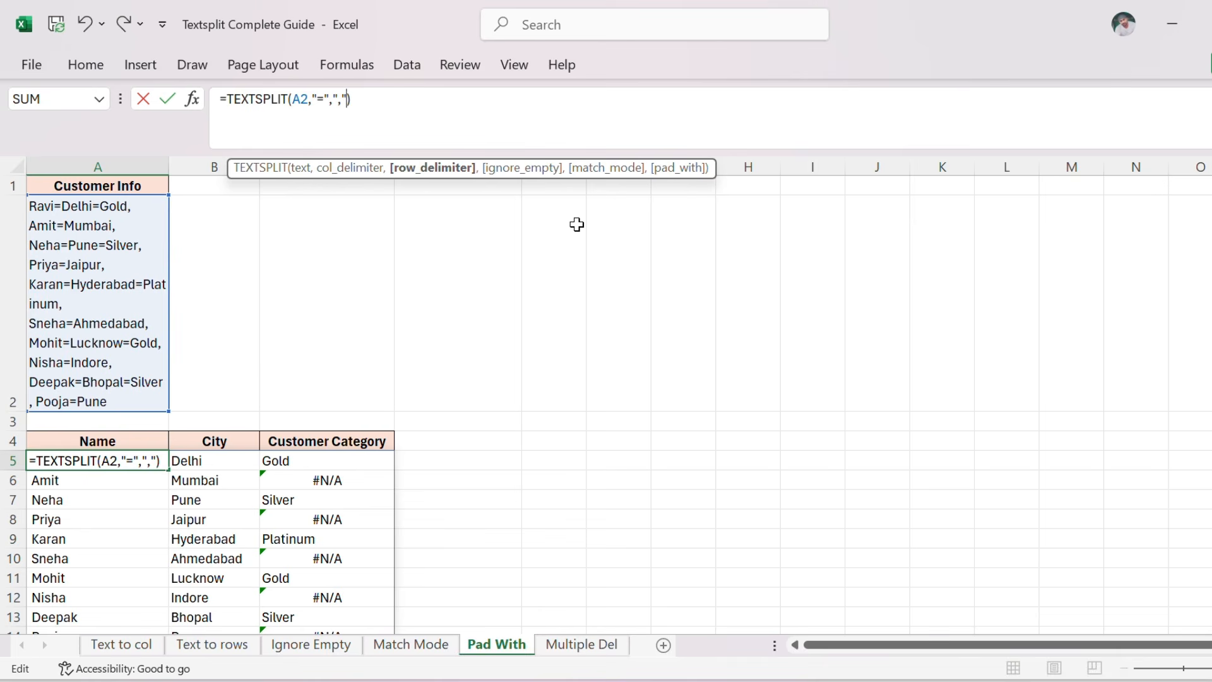
type(",")
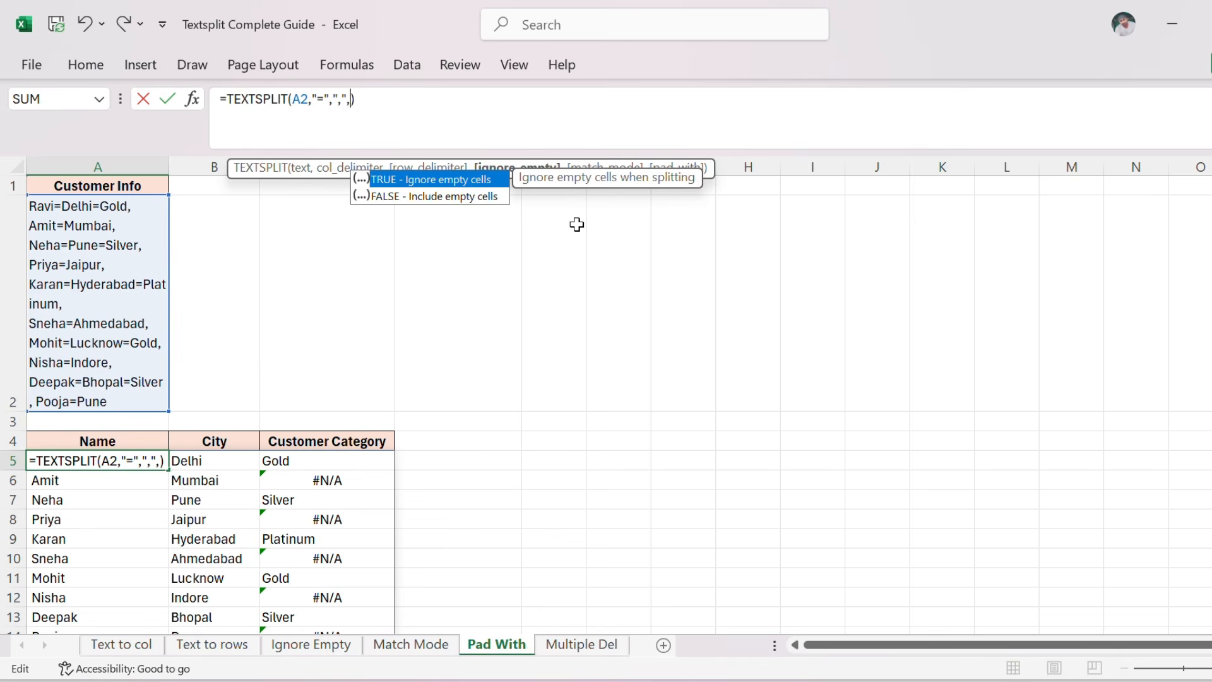
type(",")
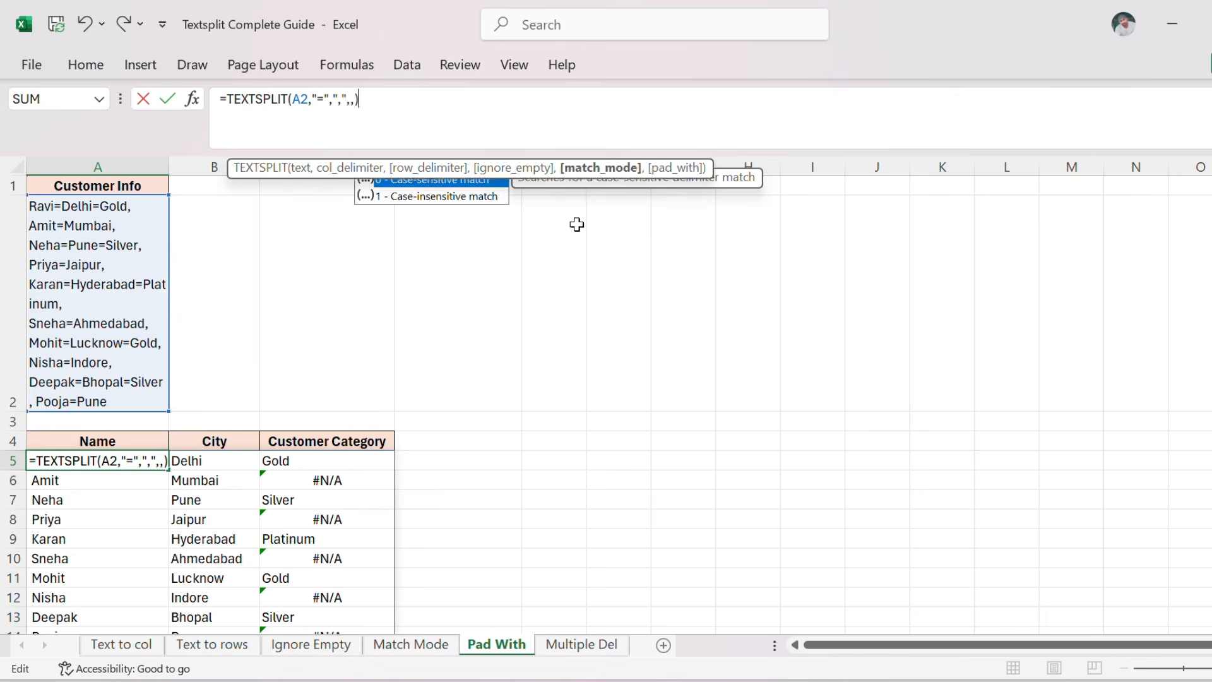
type(",")
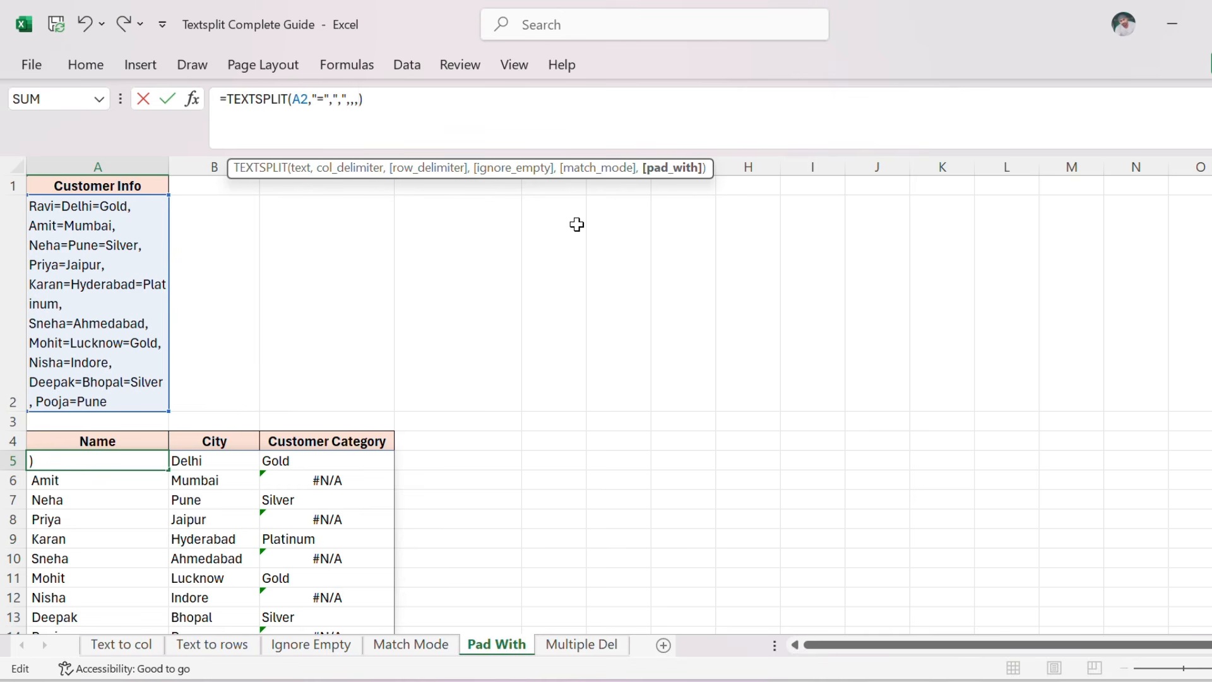
type("\"Not available\"")
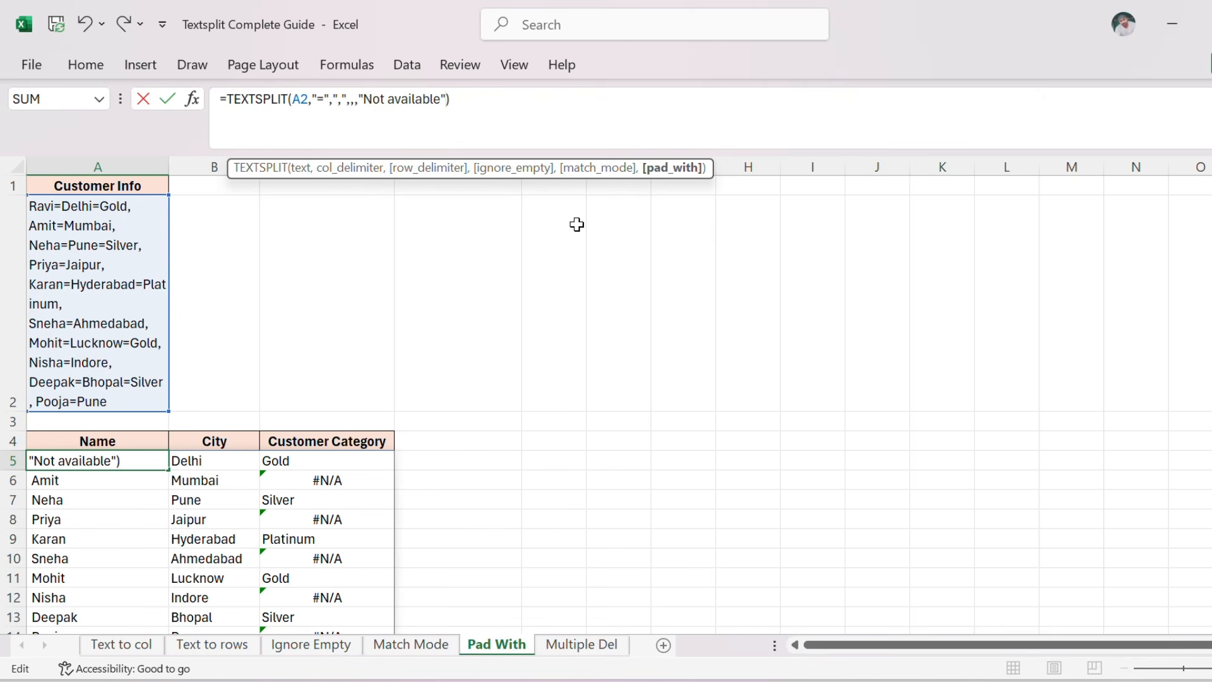
key("Return")
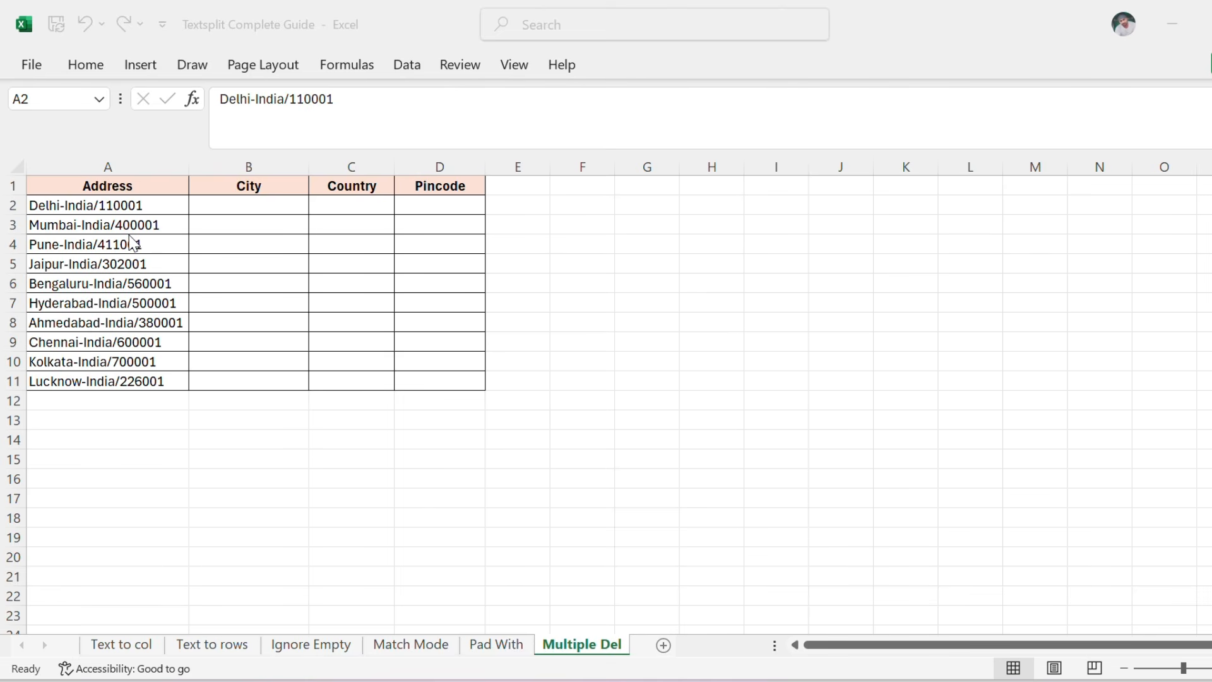
Step: Enter =TEXTSPLIT(A2,"-") in B2 of the Multiple Del sheet to split the first address at the hyphen
left_click(216, 199)
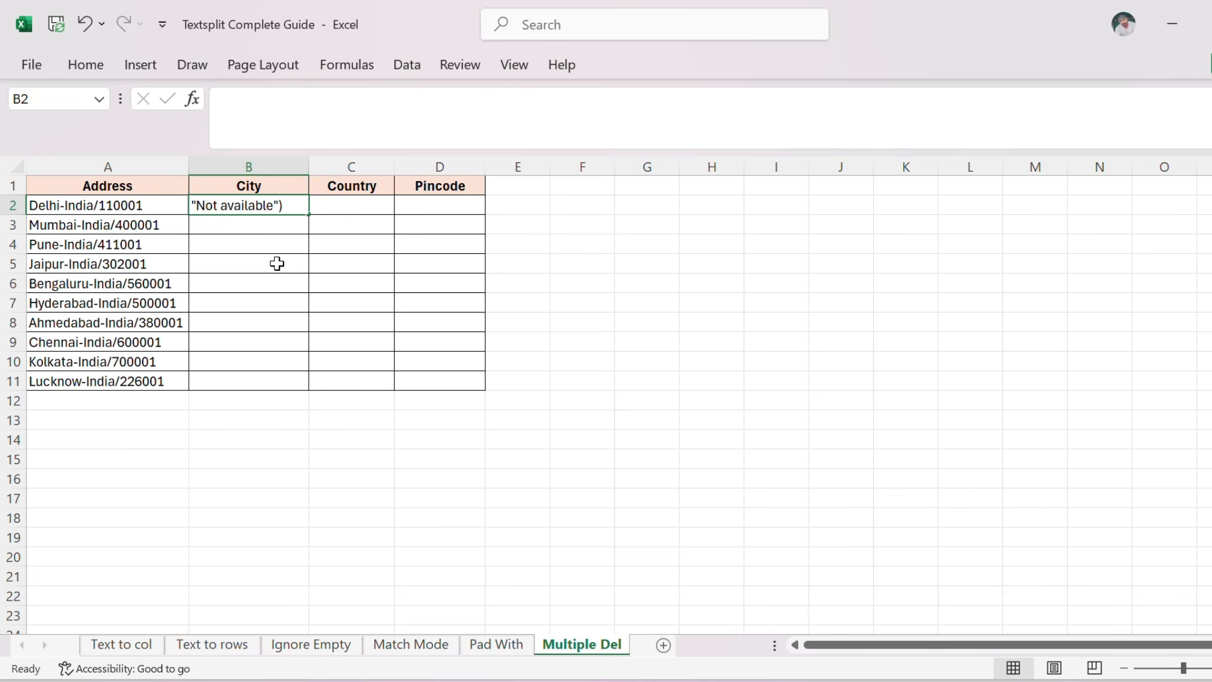
type("=tex")
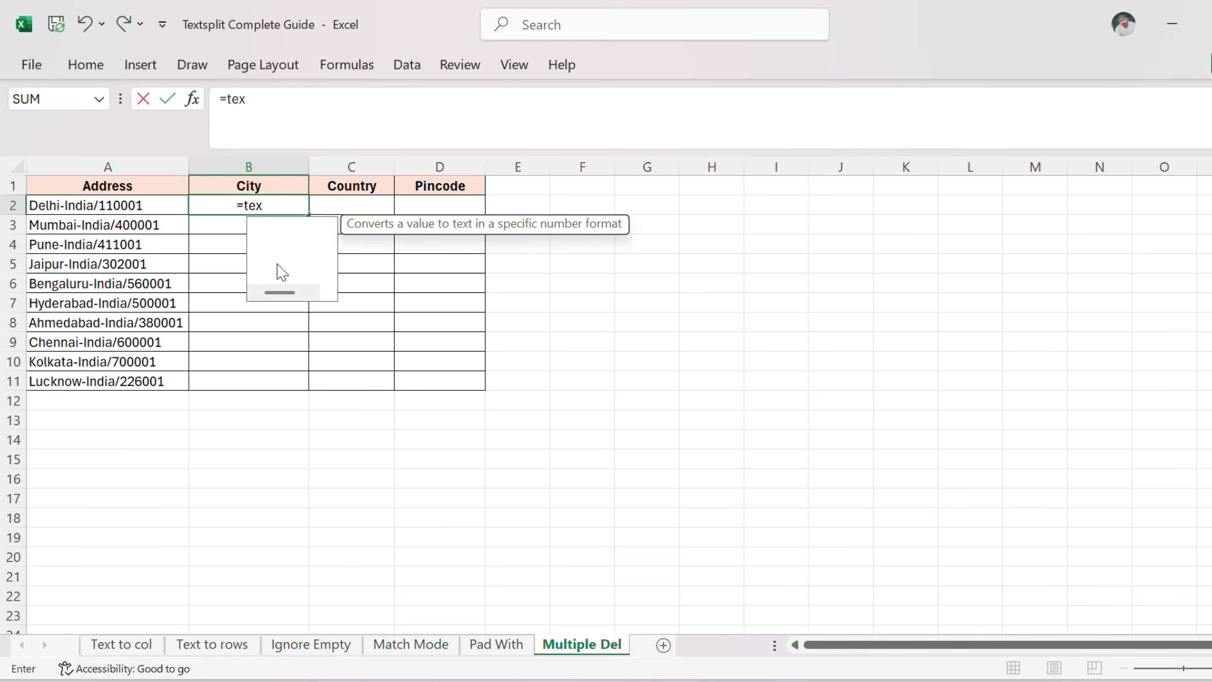
type("ts")
key("Tab")
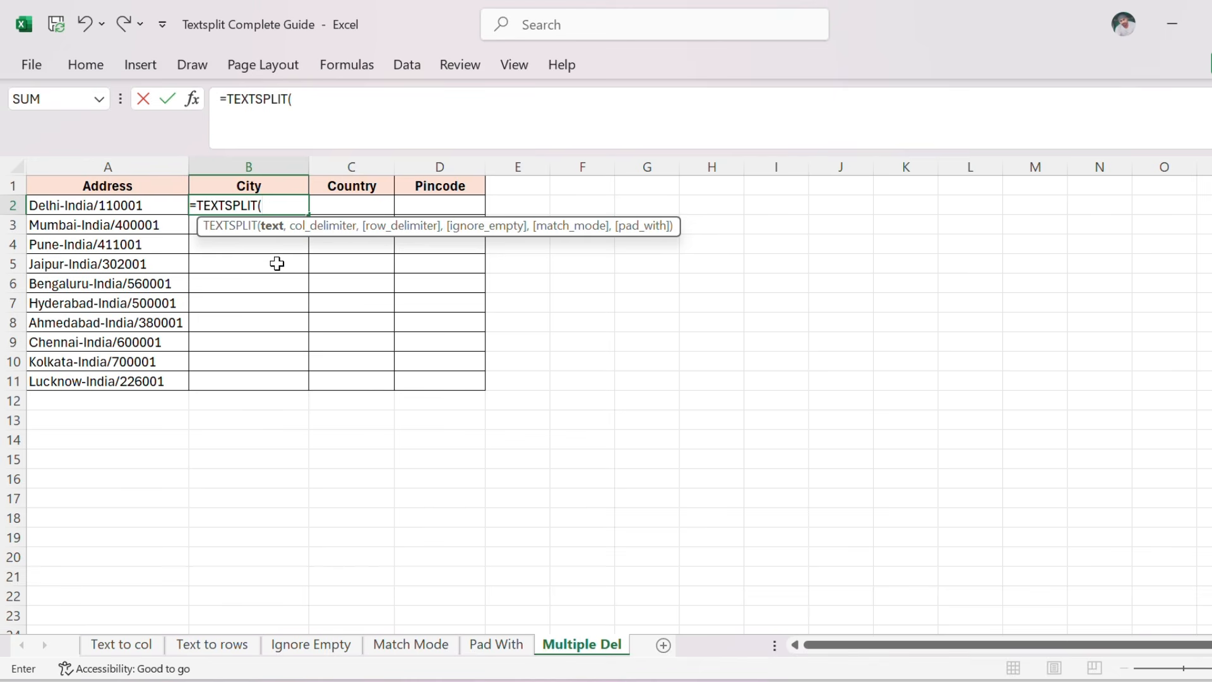
key("Left")
type(",")
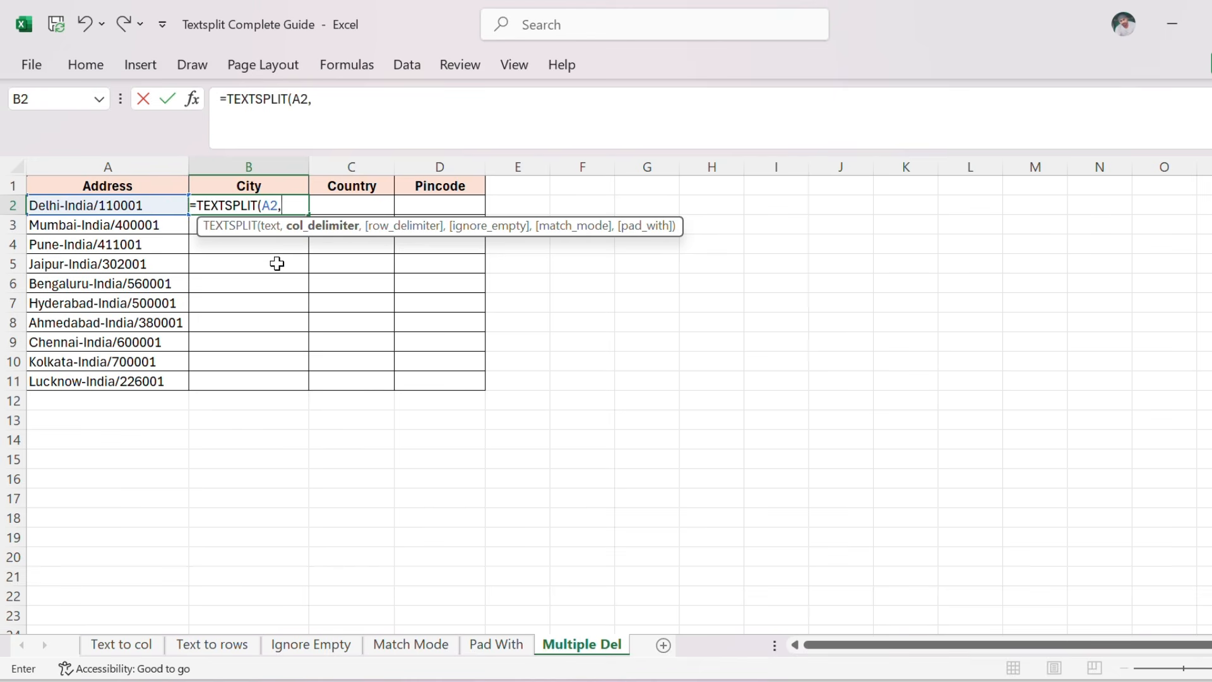
type("\"-\")")
key("Return")
key("Up")
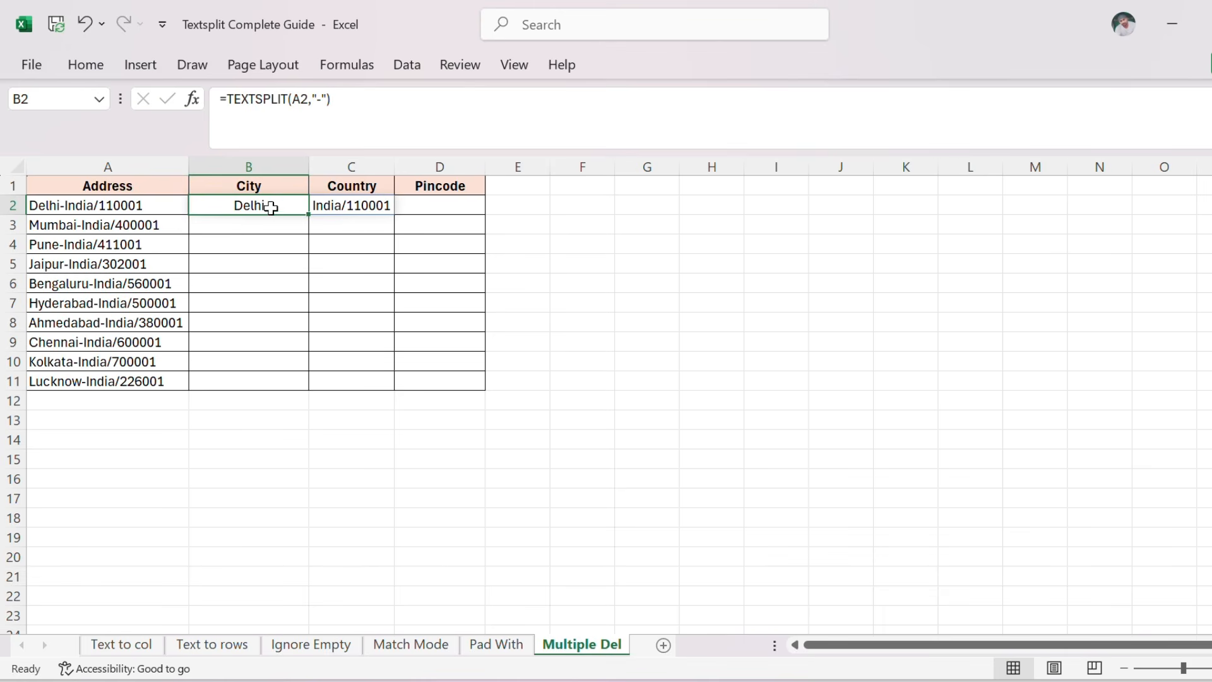
Step: Change the B2 formula to =TEXTSPLIT(A2,{"-","/"}) so that the address splits at both hyphens and slashes
key("ctrl+2")
left_click(330, 99)
key("BackSpace")
key("BackSpace")
key("BackSpace")
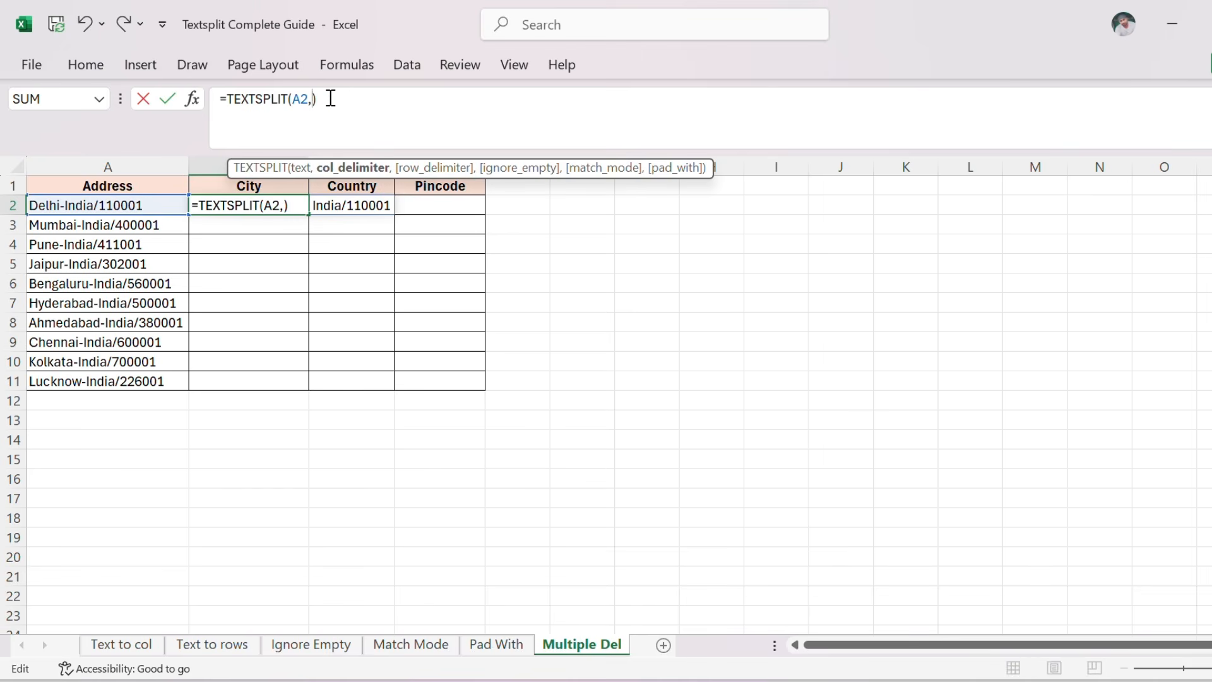
type("{\"-\"}")
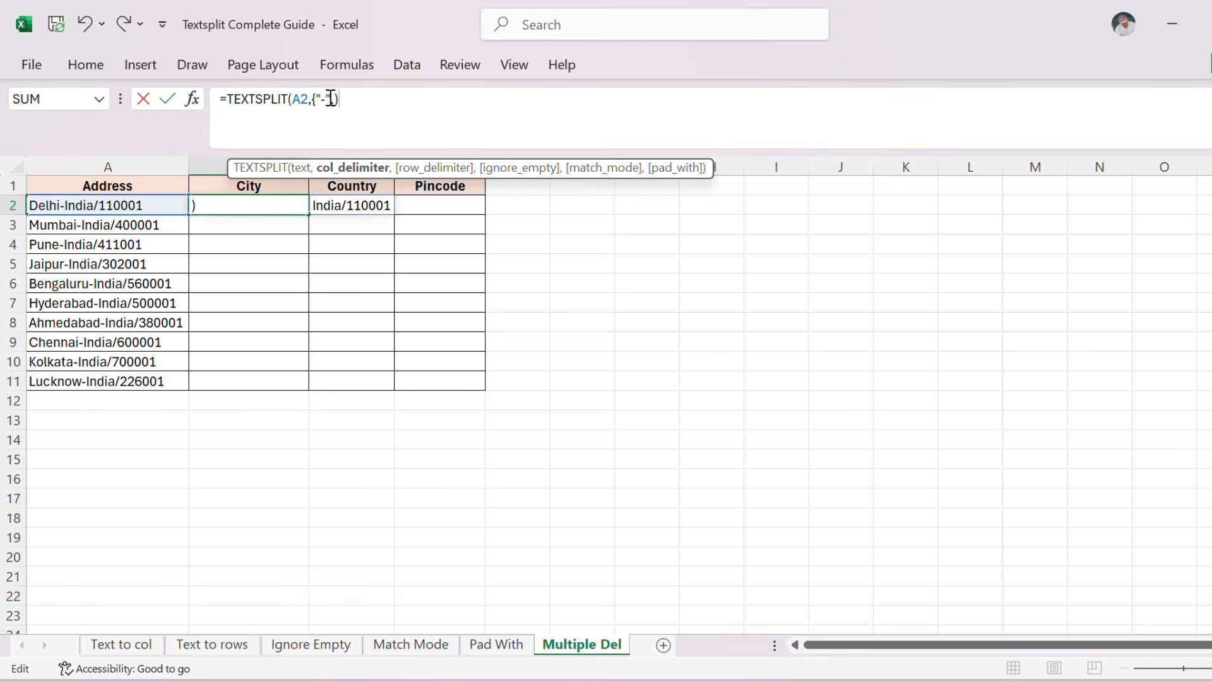
type("\"/\"}")
key("ctrl+Return")
Step: Fill the multiple-delimiter split formula from B2:D2 down through row 11 for the remaining addresses
key("shift+Right")
key("shift+Right")
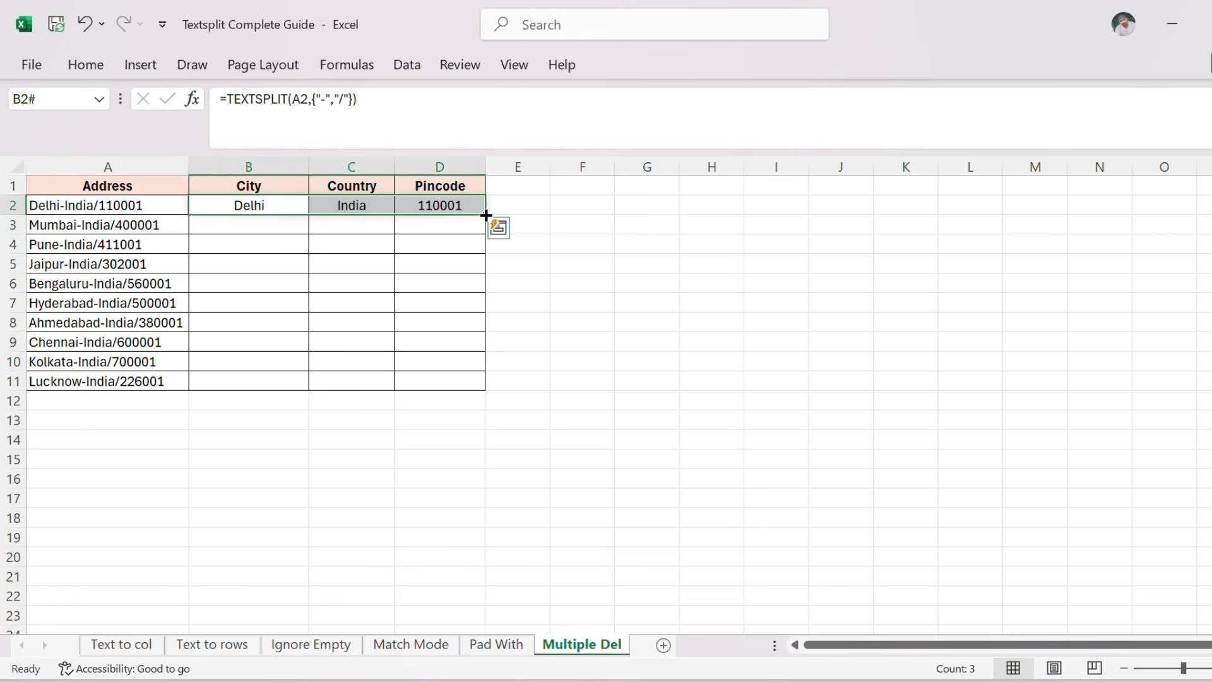
left_click_drag(485, 215, 490, 390)
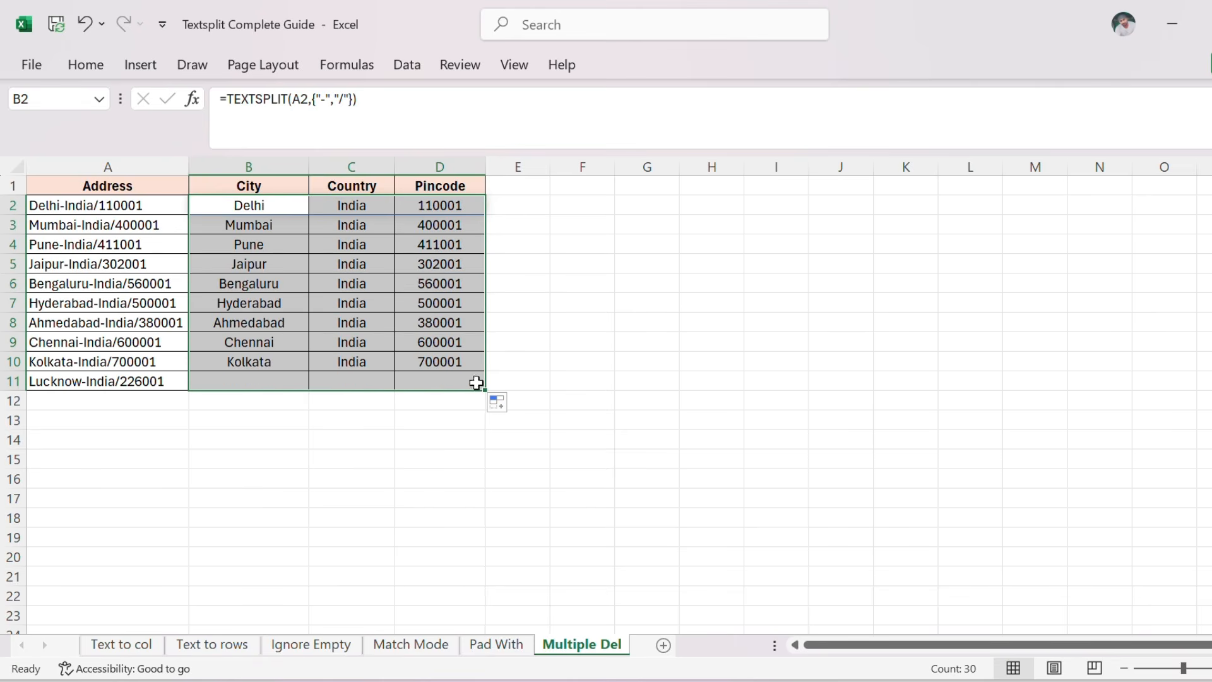